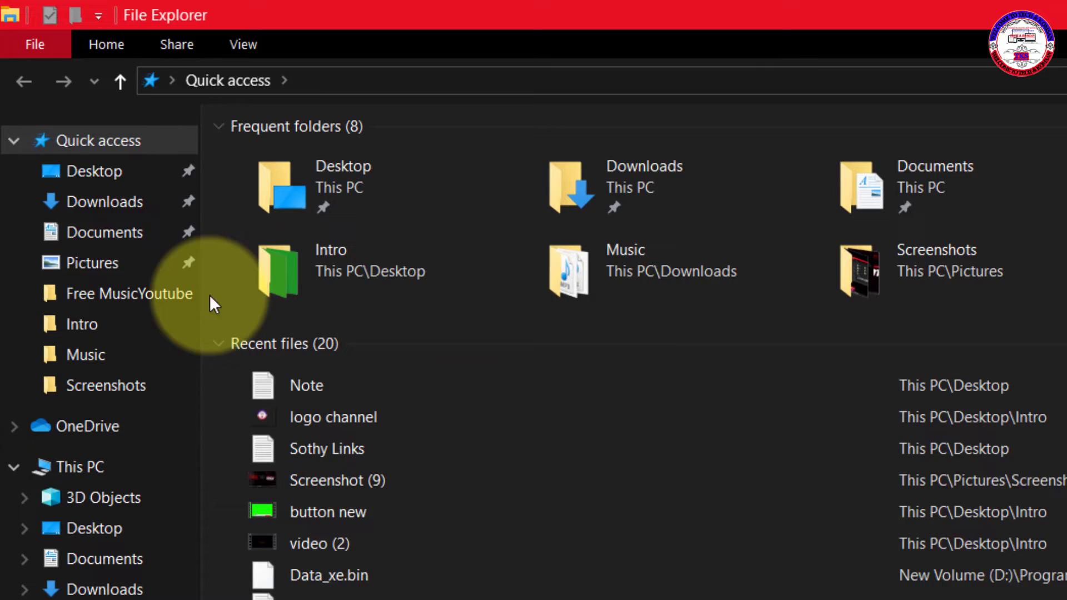
# - Clear the Quick access location text from the address bar
pyautogui.click(99, 143)
pyautogui.doubleClick(377, 79)
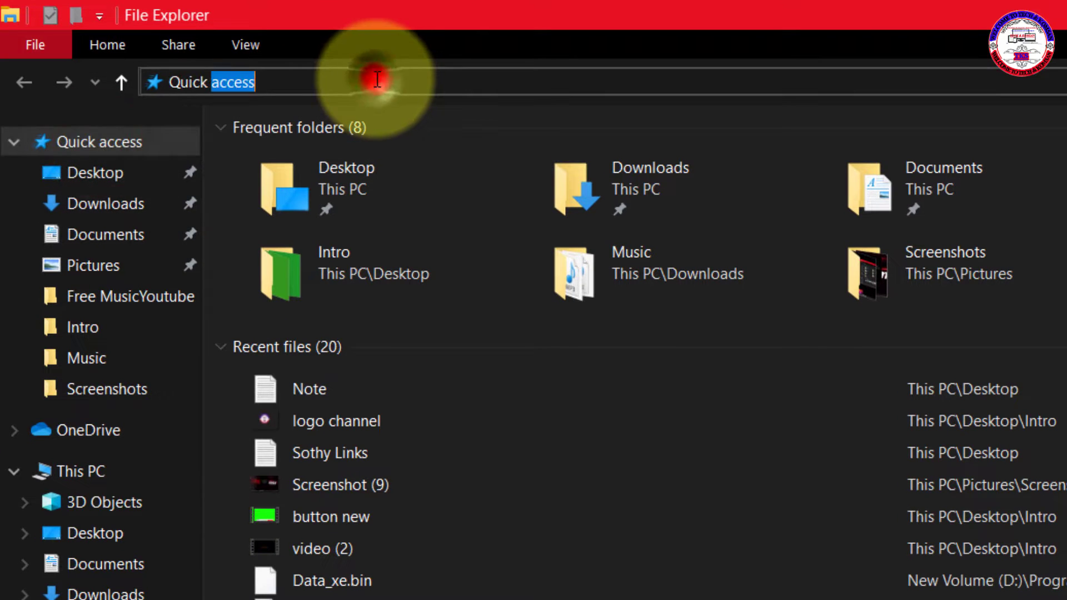
pyautogui.click(377, 80)
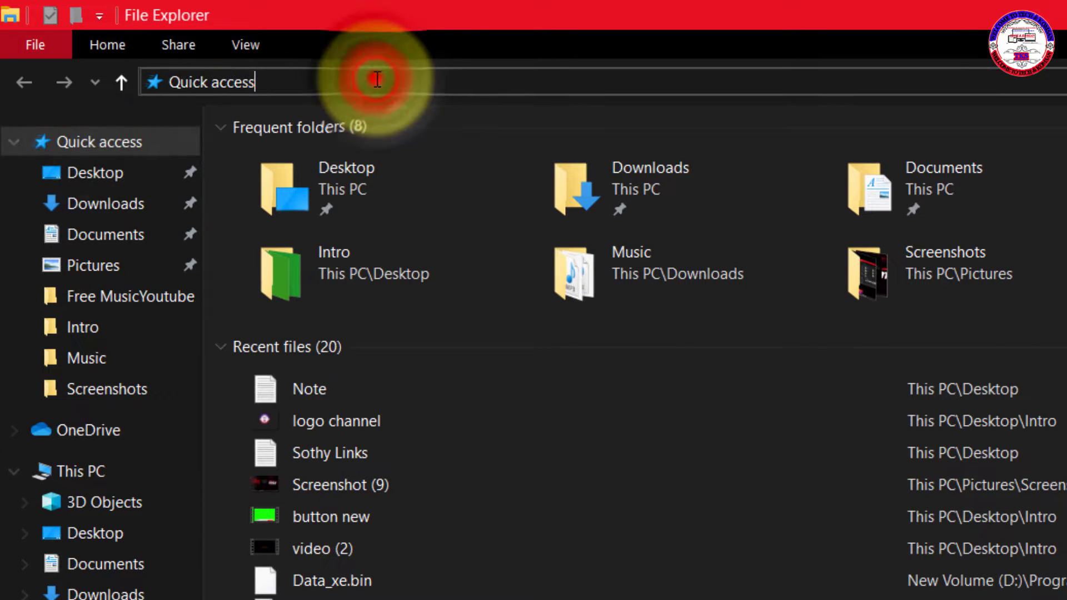
pyautogui.doubleClick(377, 80)
pyautogui.click(378, 80)
pyautogui.press('BackSpace')
pyautogui.press('BackSpace')
pyautogui.press('BackSpace')
pyautogui.press('BackSpace')
pyautogui.press('BackSpace')
pyautogui.press('BackSpace')
pyautogui.press('BackSpace')
pyautogui.press('BackSpace')
pyautogui.press('BackSpace')
pyautogui.press('BackSpace')
pyautogui.press('BackSpace')
pyautogui.press('BackSpace')
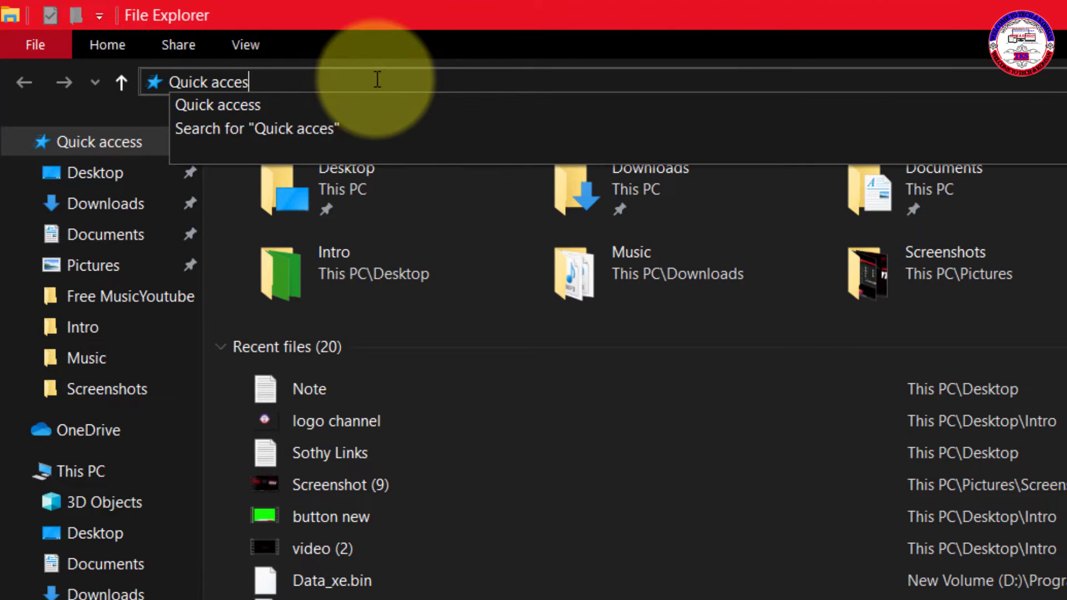
pyautogui.write('win')
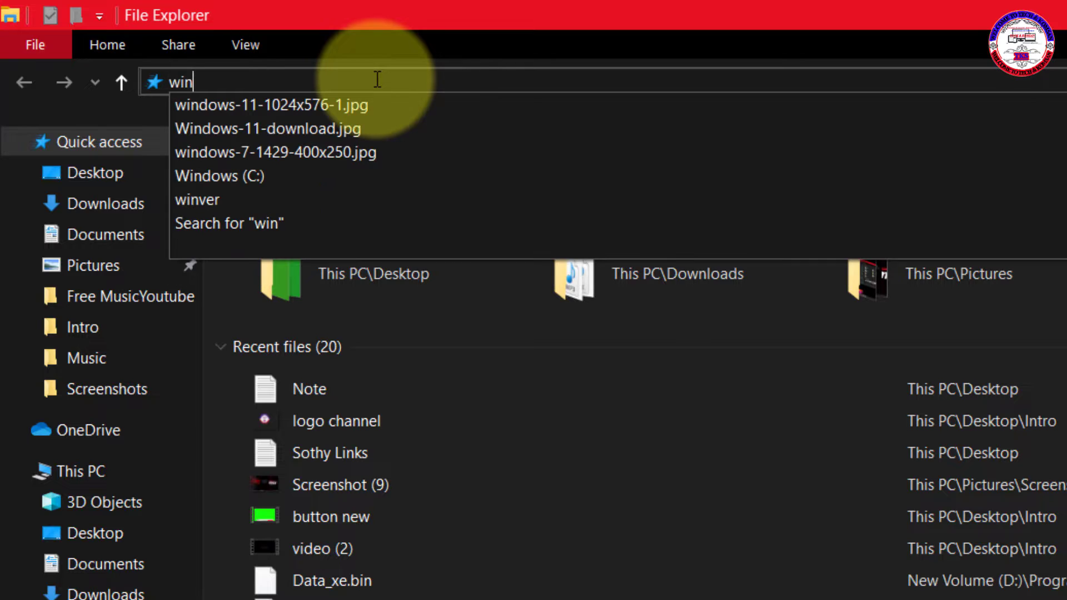
pyautogui.press('BackSpace')
pyautogui.press('BackSpace')
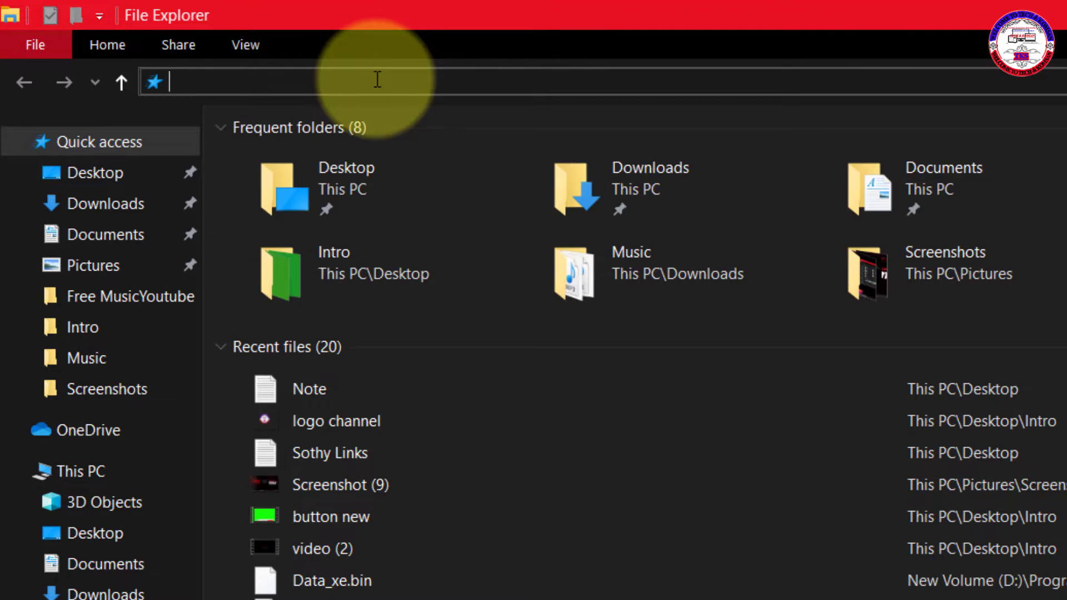
# - Go to the folder C:\Windows\System32 by entering its path as the location
pyautogui.write('C')
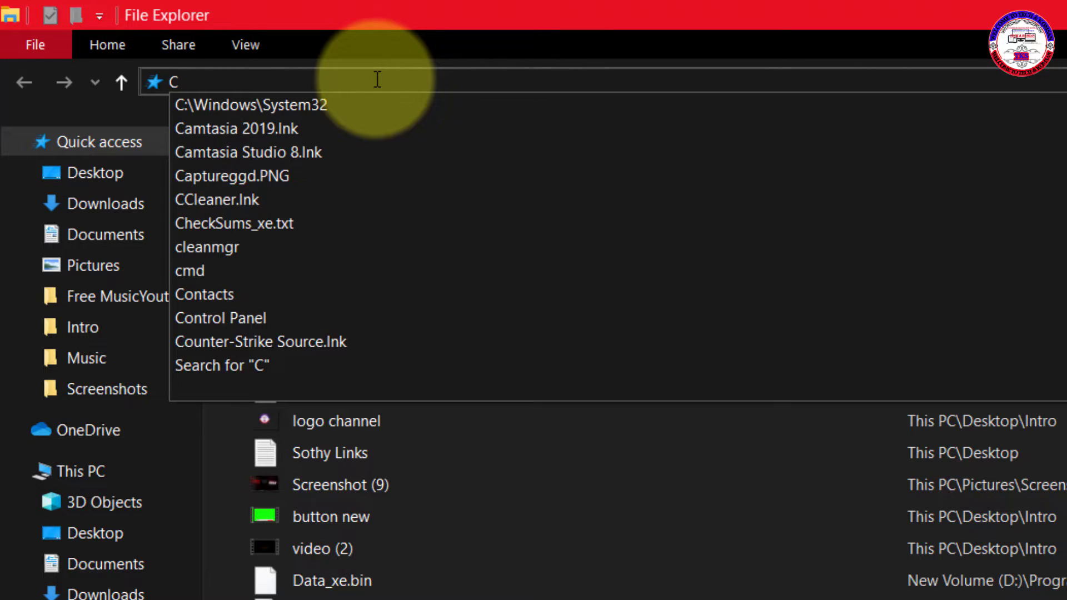
pyautogui.write('":')
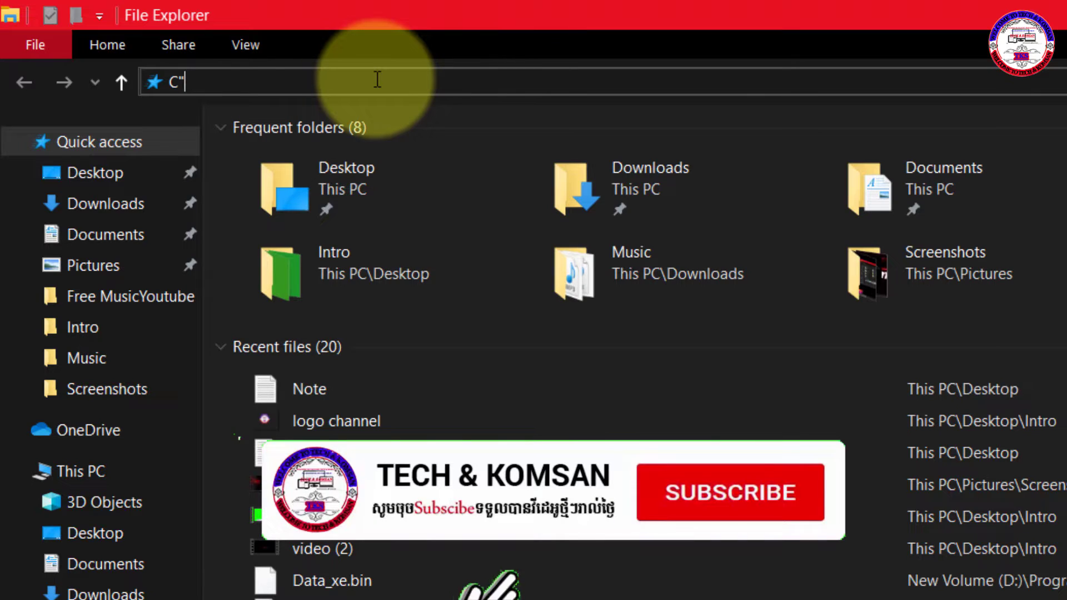
pyautogui.press('BackSpace')
pyautogui.write(':')
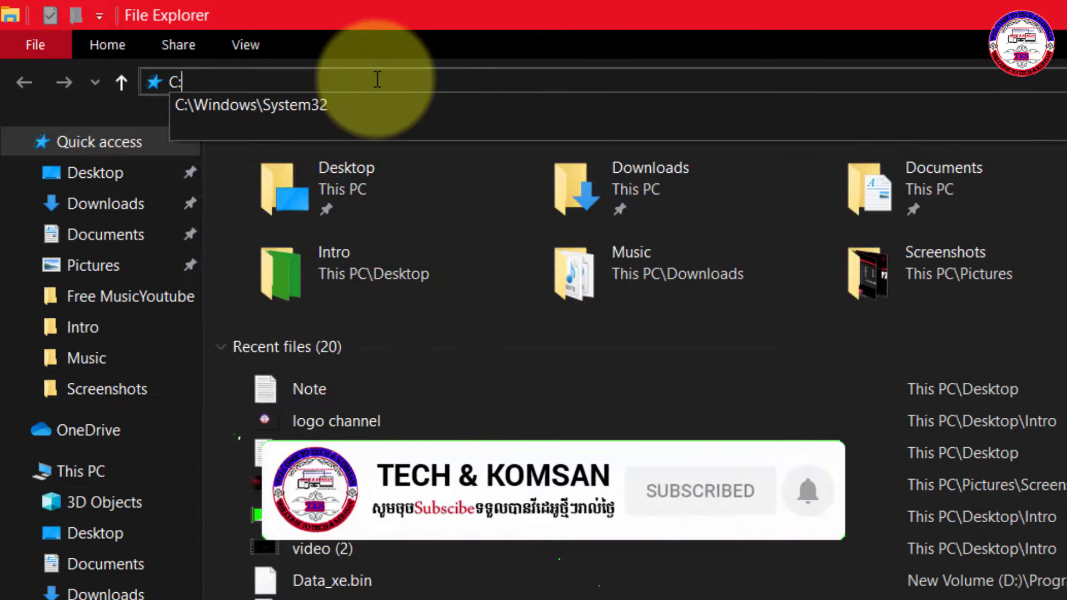
pyautogui.click(272, 103)
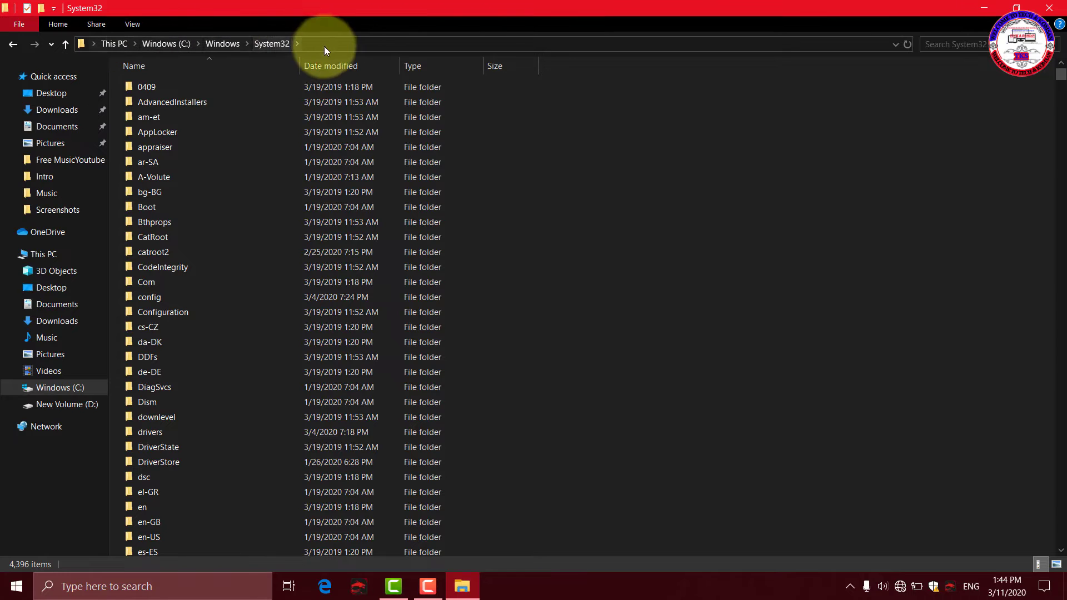
# - Search the System32 folder for "slid" and create a desktop shortcut to SlideToShutDown
pyautogui.click(954, 45)
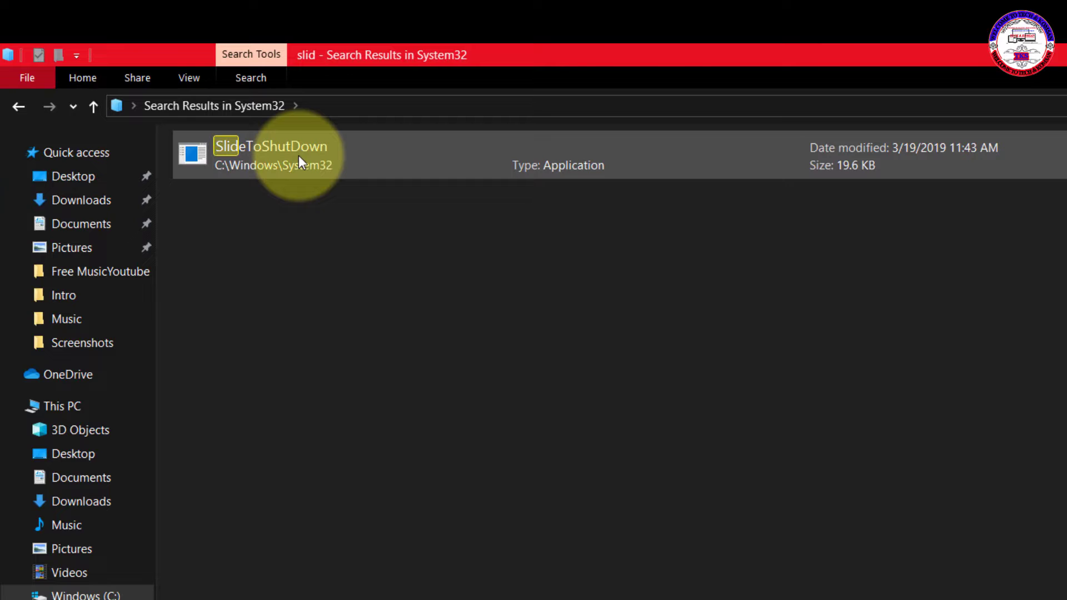
pyautogui.rightClick(299, 155)
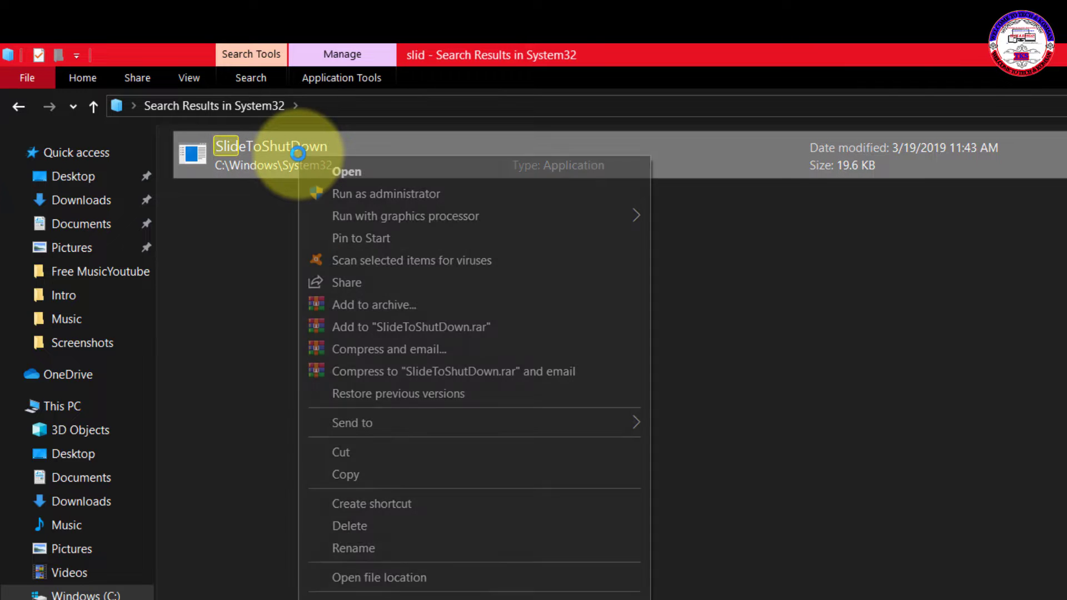
pyautogui.click(582, 414)
pyautogui.click(716, 470)
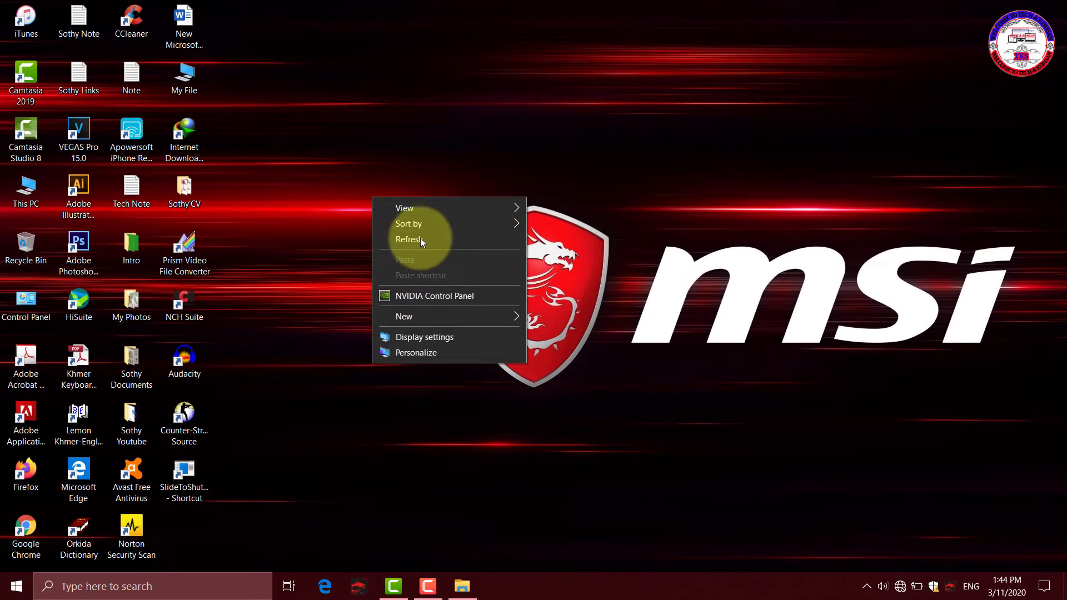
# - Move the SlideToShutDown shortcut out of the icon columns to the empty area above the MSI logo and refresh the desktop
pyautogui.click(438, 250)
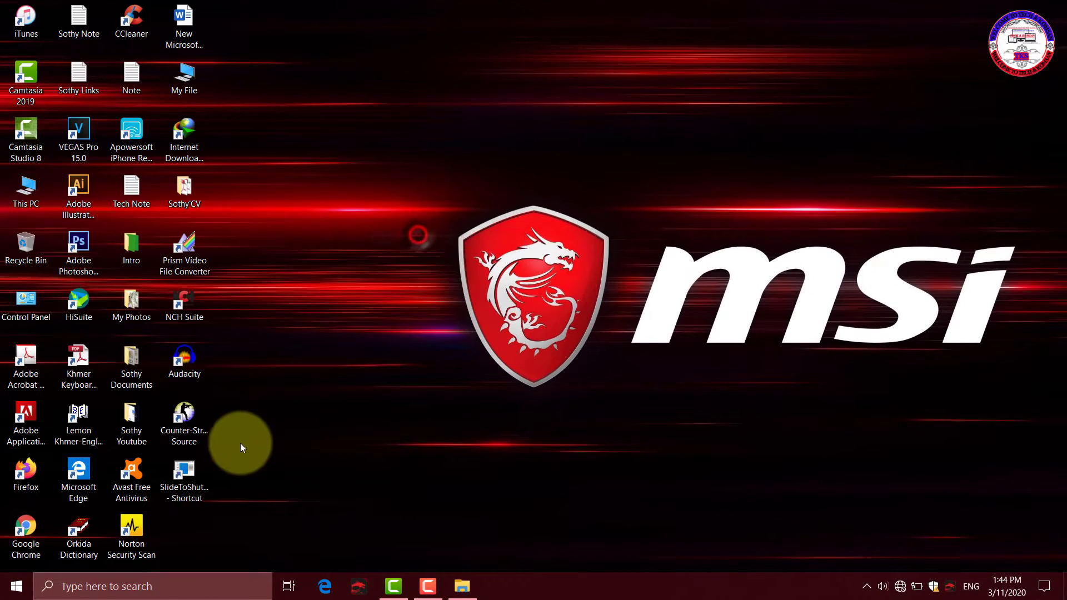
pyautogui.moveTo(186, 474); pyautogui.dragTo(439, 184)
pyautogui.rightClick(601, 180)
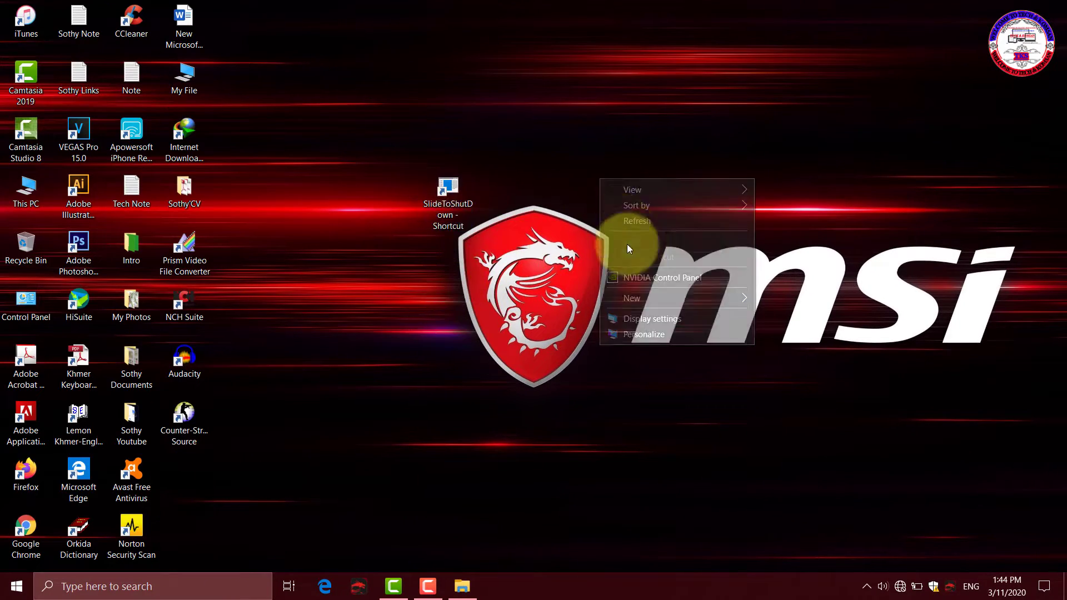
pyautogui.click(633, 221)
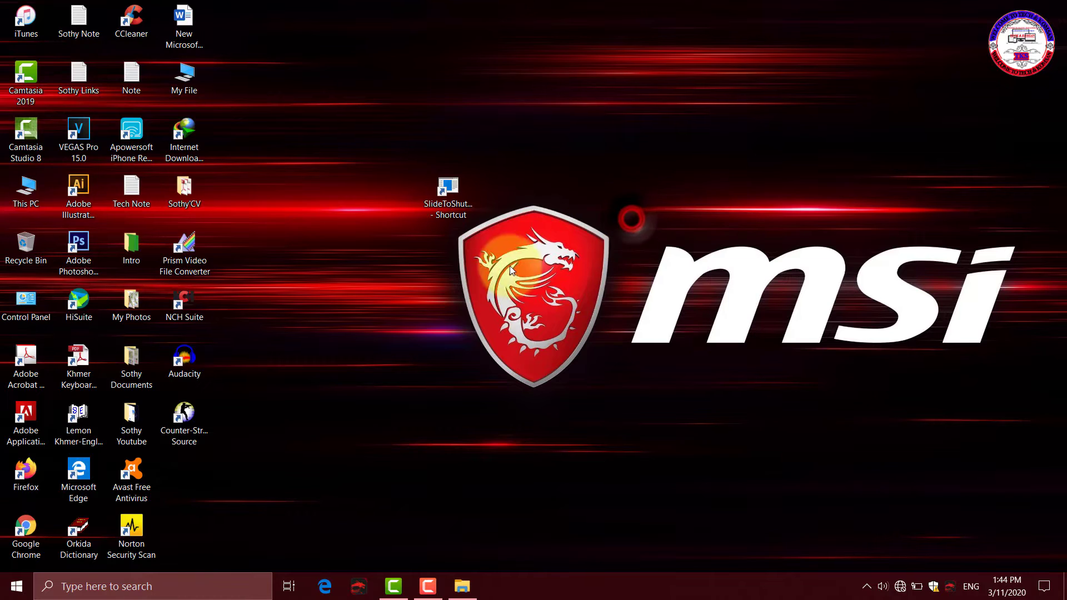
# - Test the SlideToShutDown shortcut, dismiss the shutdown slide by pushing it upward, and refresh the desktop
pyautogui.doubleClick(454, 189)
pyautogui.moveTo(540, 272); pyautogui.dragTo(582, 188)
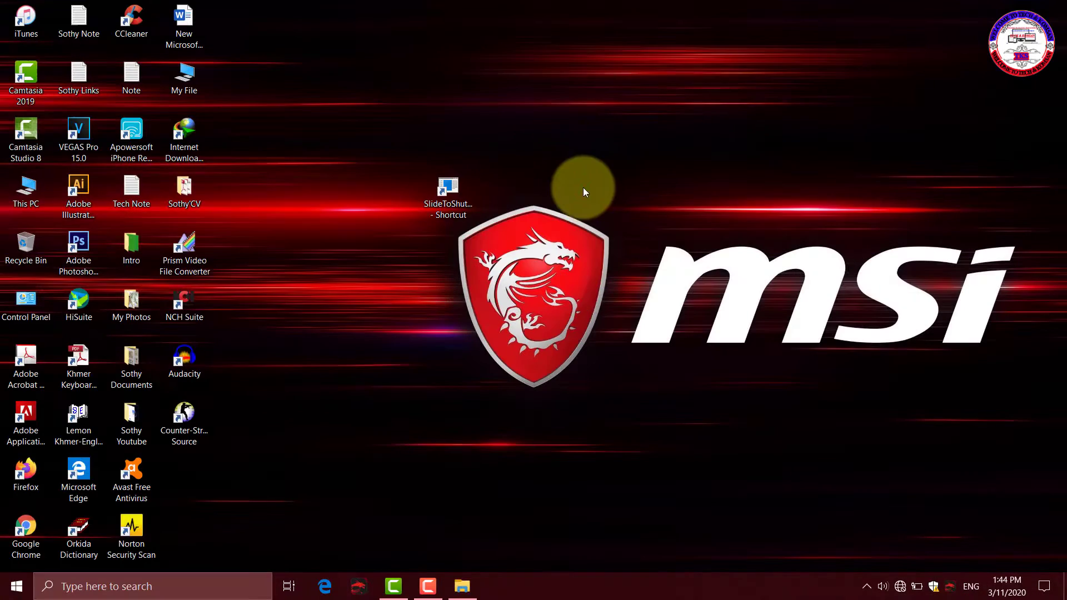
pyautogui.rightClick(583, 177)
pyautogui.click(613, 220)
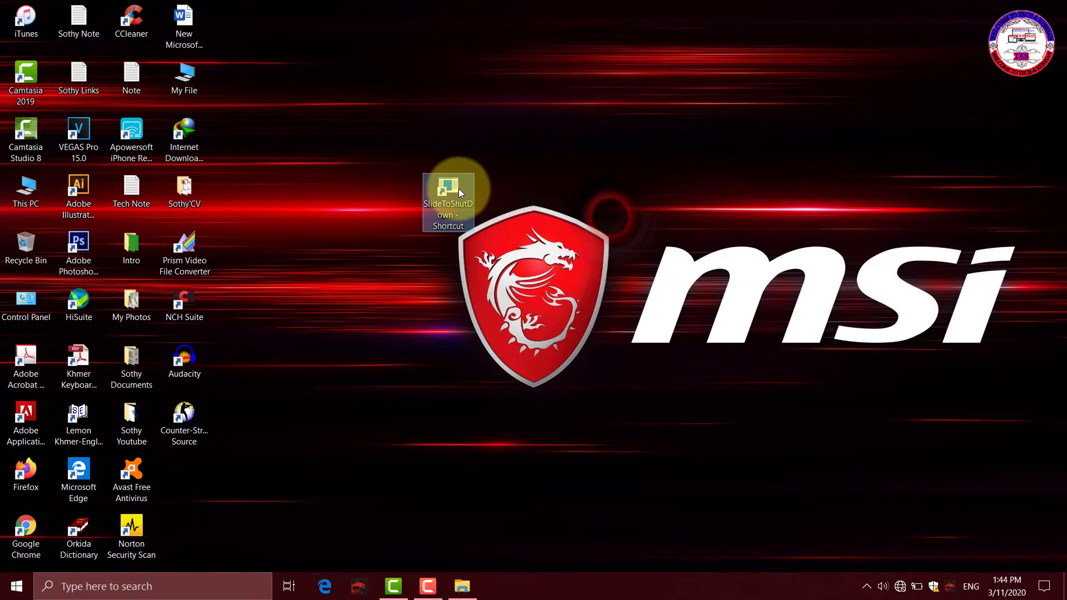
# - Change the SlideToShutDown shortcut's icon to the red power symbol from the SHELL32 icon list and apply the properties
pyautogui.rightClick(459, 188)
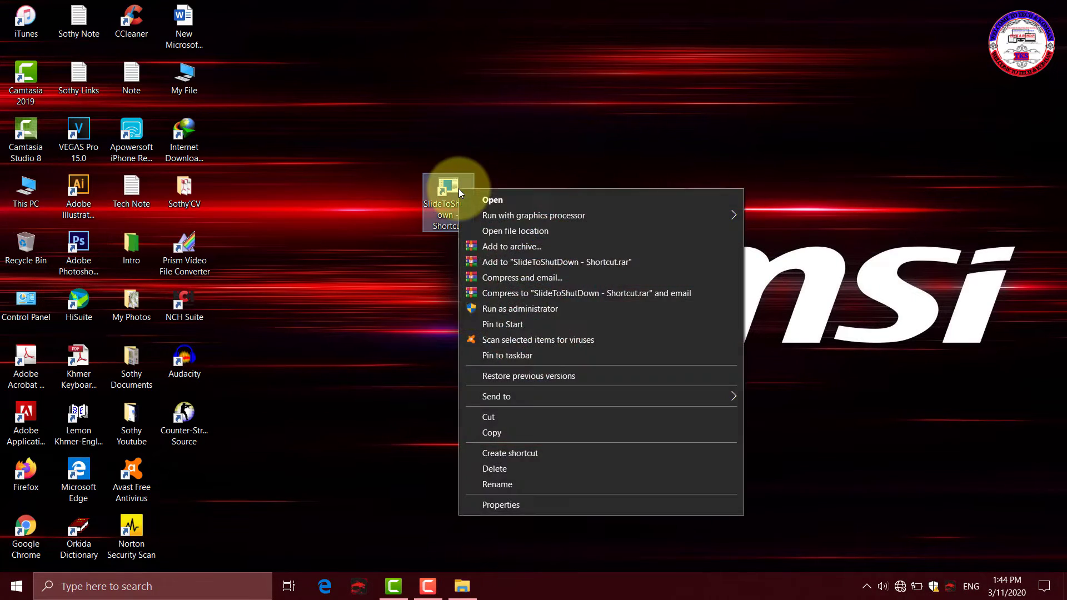
pyautogui.click(504, 505)
pyautogui.moveTo(589, 201); pyautogui.dragTo(651, 113)
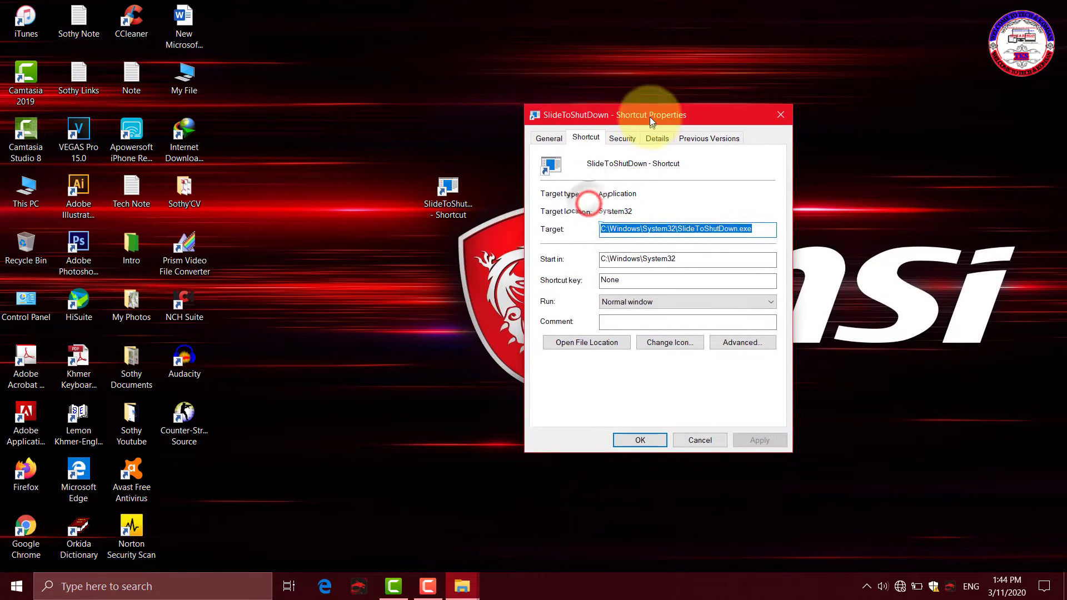
pyautogui.click(671, 340)
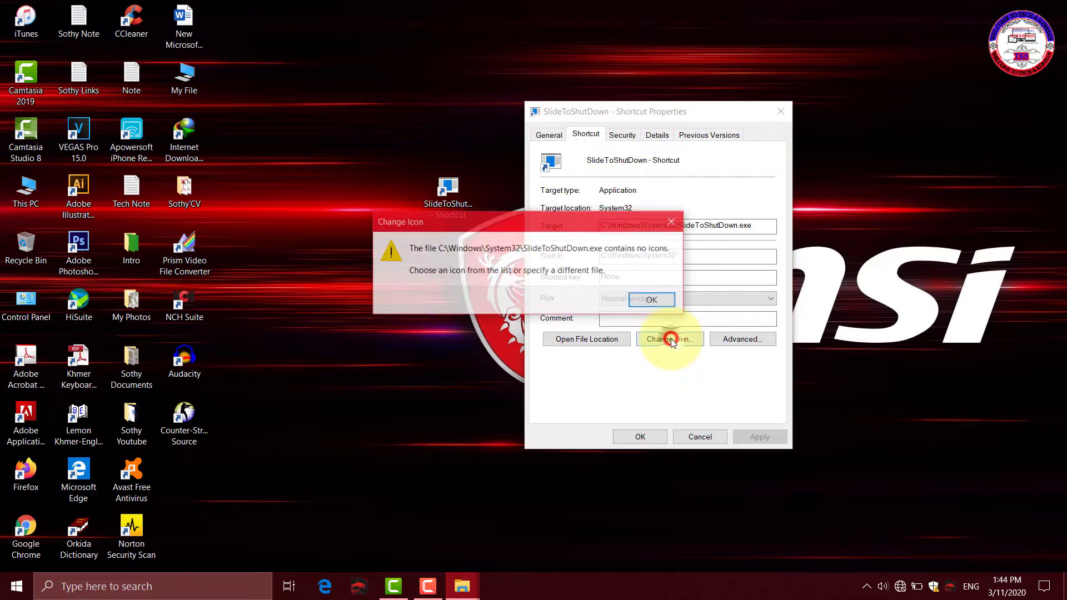
pyautogui.click(653, 301)
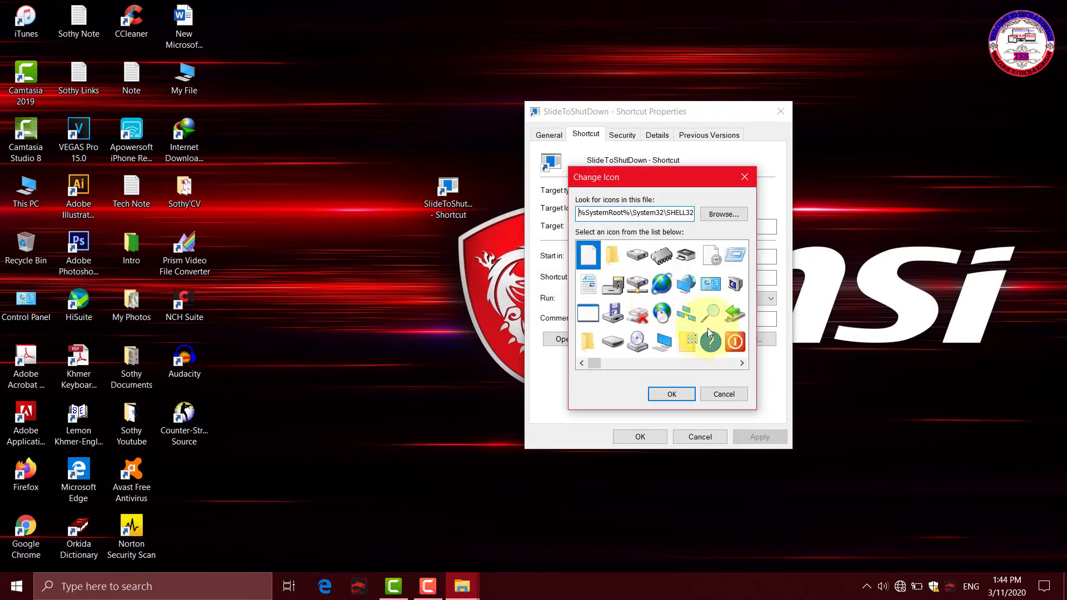
pyautogui.click(735, 345)
pyautogui.click(743, 364)
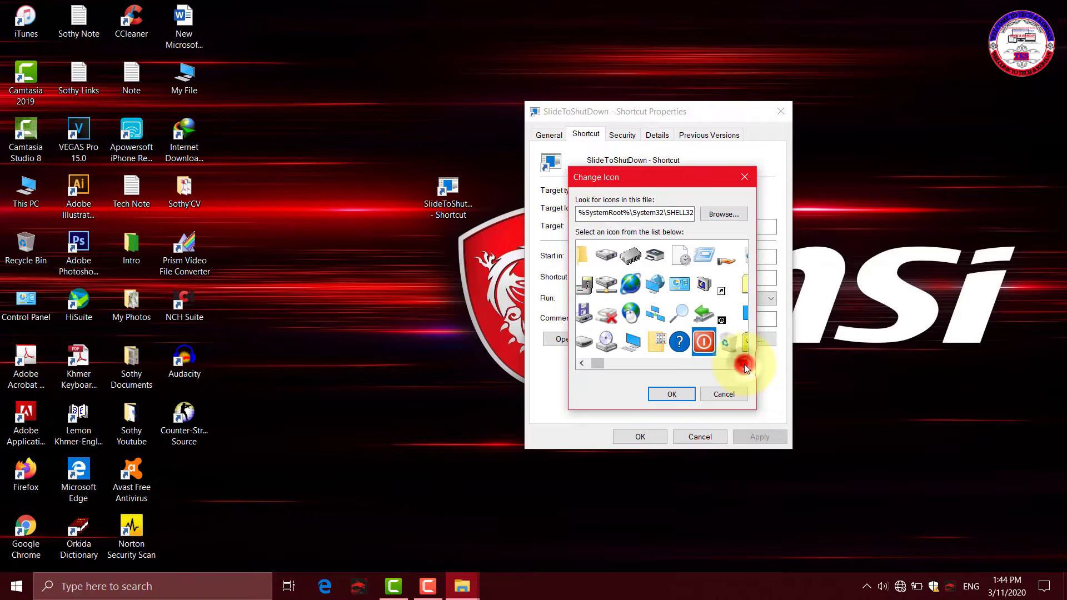
pyautogui.click(743, 363)
pyautogui.click(743, 363)
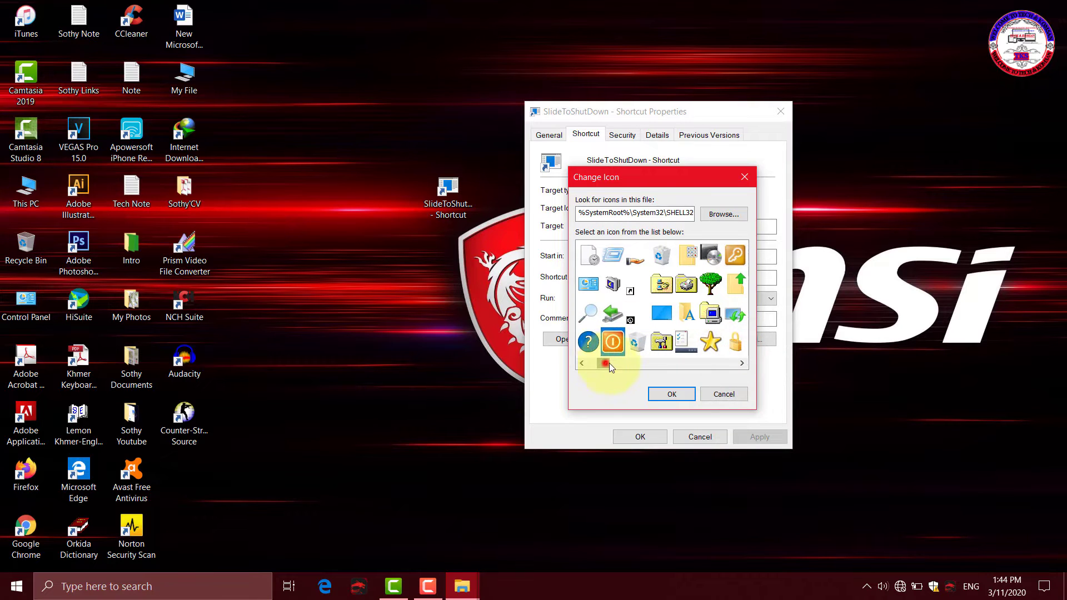
pyautogui.moveTo(606, 363)
pyautogui.mouseDown()
pyautogui.moveTo(750, 362)
pyautogui.moveTo(594, 369)
pyautogui.mouseUp()
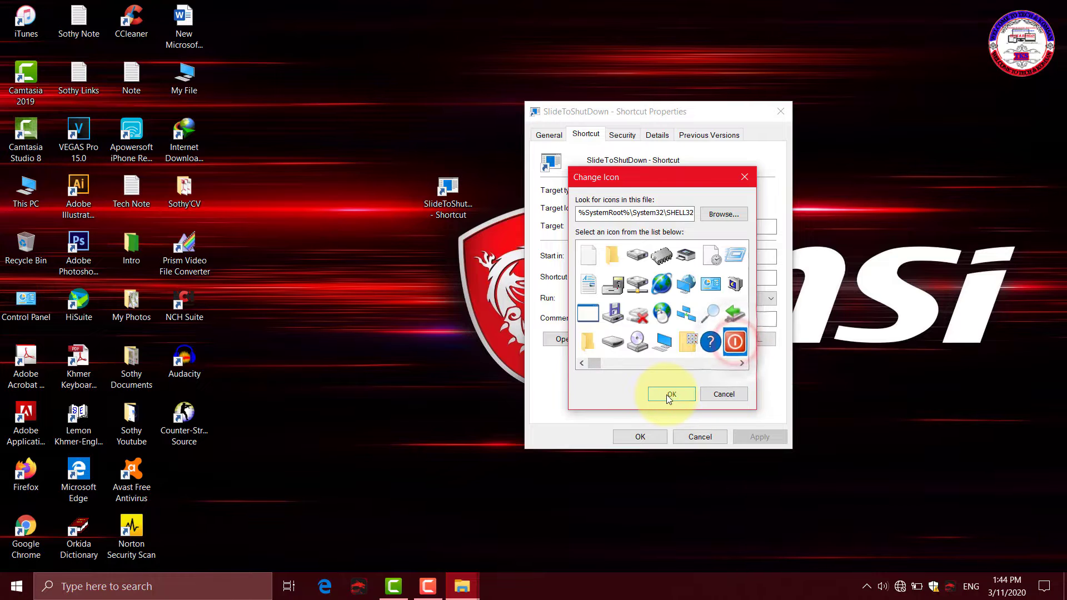
pyautogui.click(668, 395)
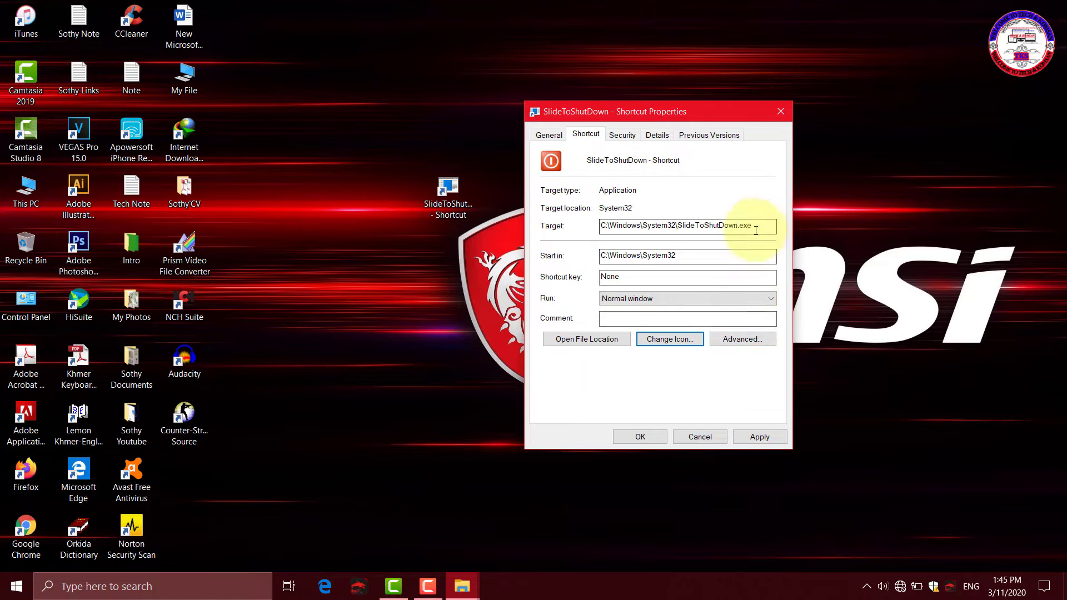
pyautogui.click(651, 443)
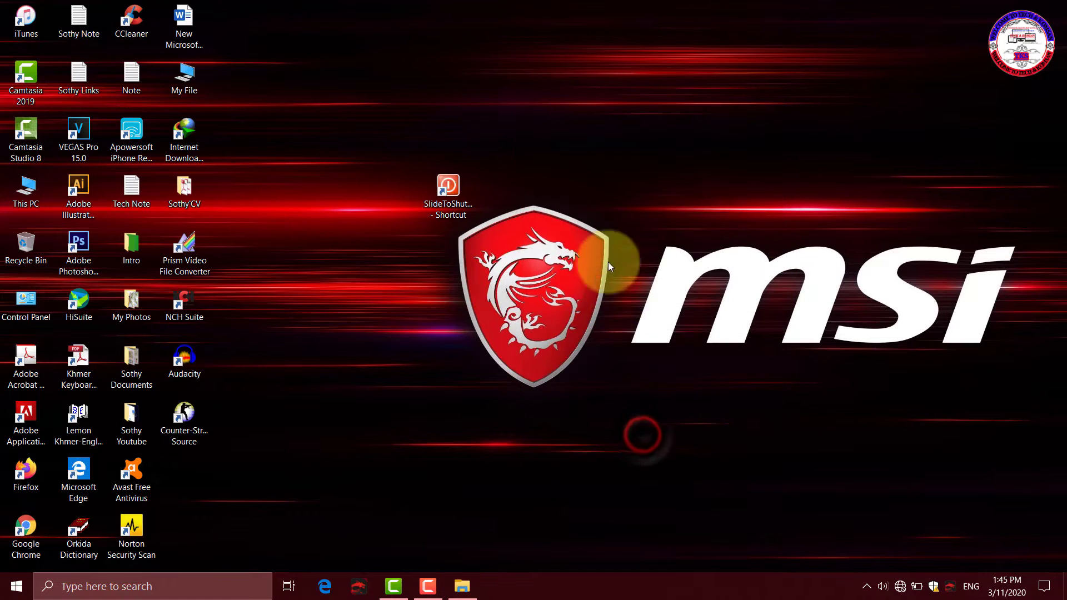
# - Move the SlideToShutDown shortcut closer to the icon columns, level with My File, and refresh the desktop
pyautogui.rightClick(601, 223)
pyautogui.click(655, 267)
pyautogui.moveTo(449, 199); pyautogui.dragTo(428, 154)
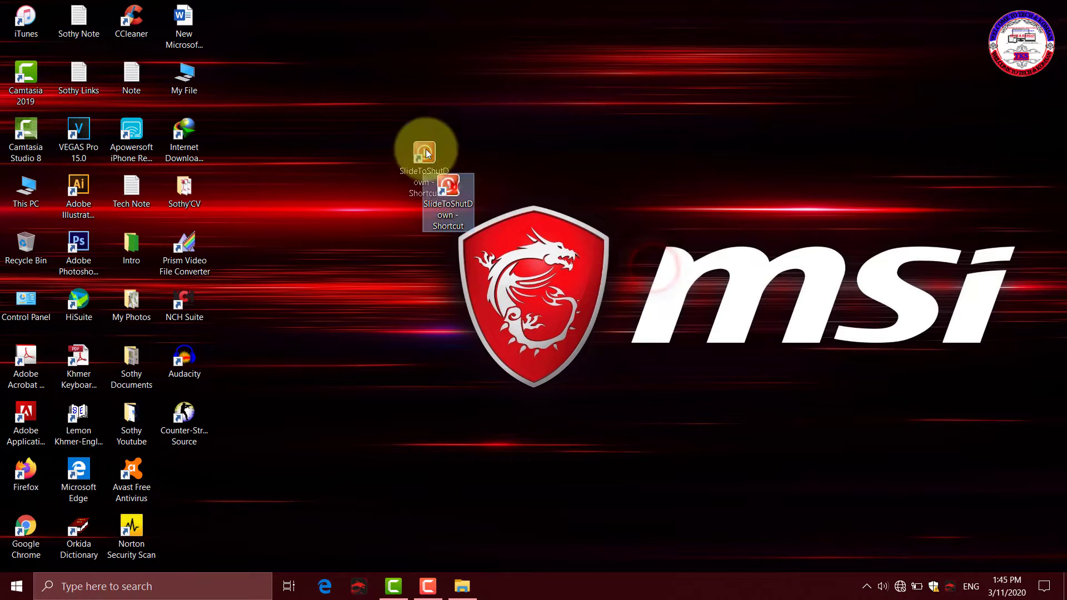
pyautogui.moveTo(348, 98); pyautogui.dragTo(349, 96)
pyautogui.rightClick(514, 83)
pyautogui.click(547, 123)
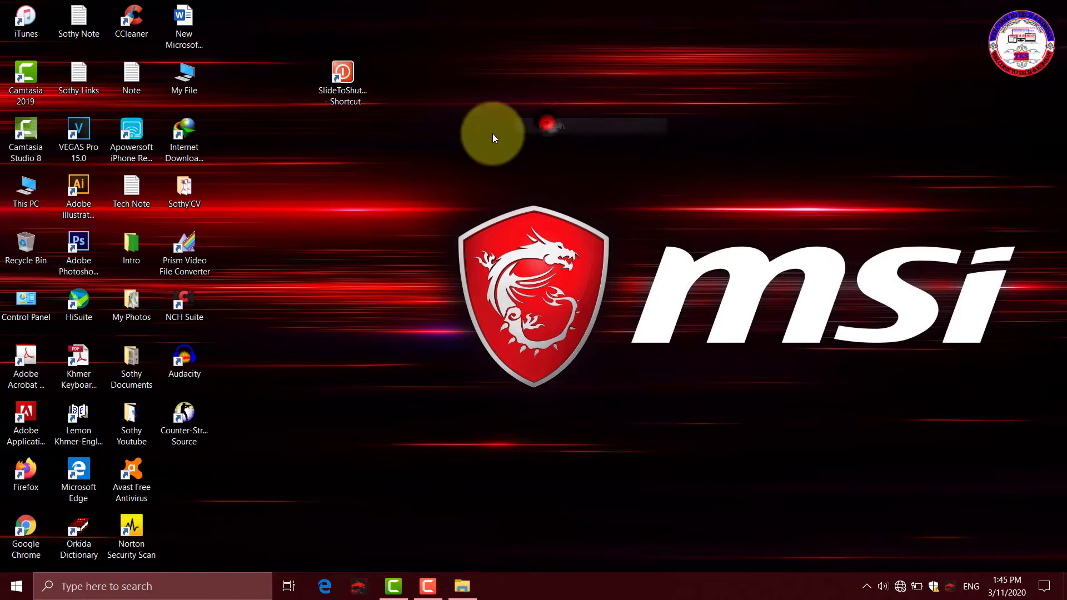
# - Run the shortcut with its new icon, slide the shutdown screen back up to cancel it, and refresh the desktop
pyautogui.doubleClick(352, 73)
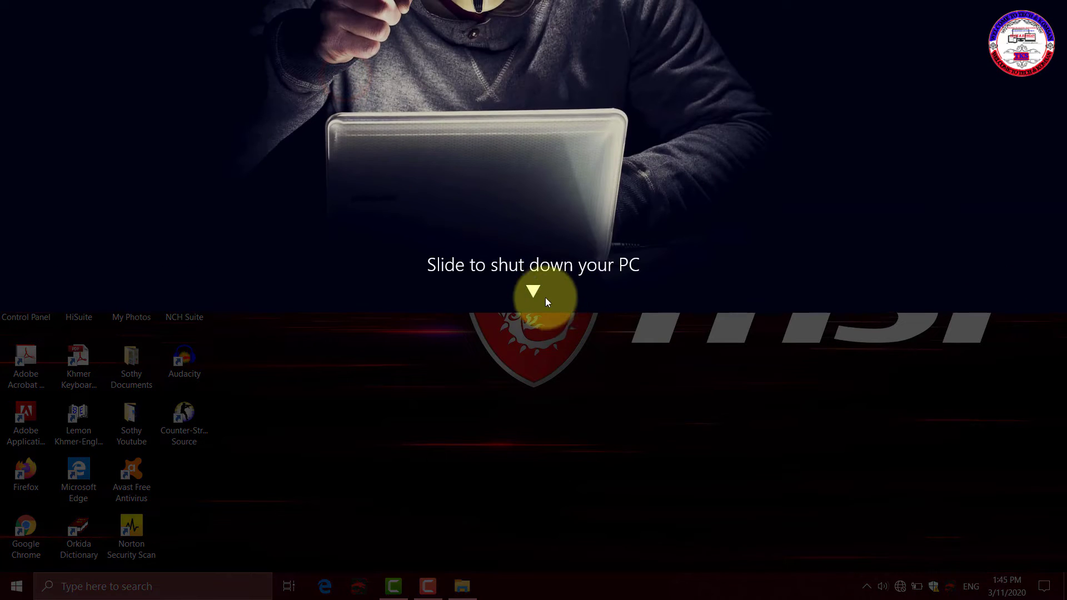
pyautogui.moveTo(534, 291); pyautogui.dragTo(558, 115)
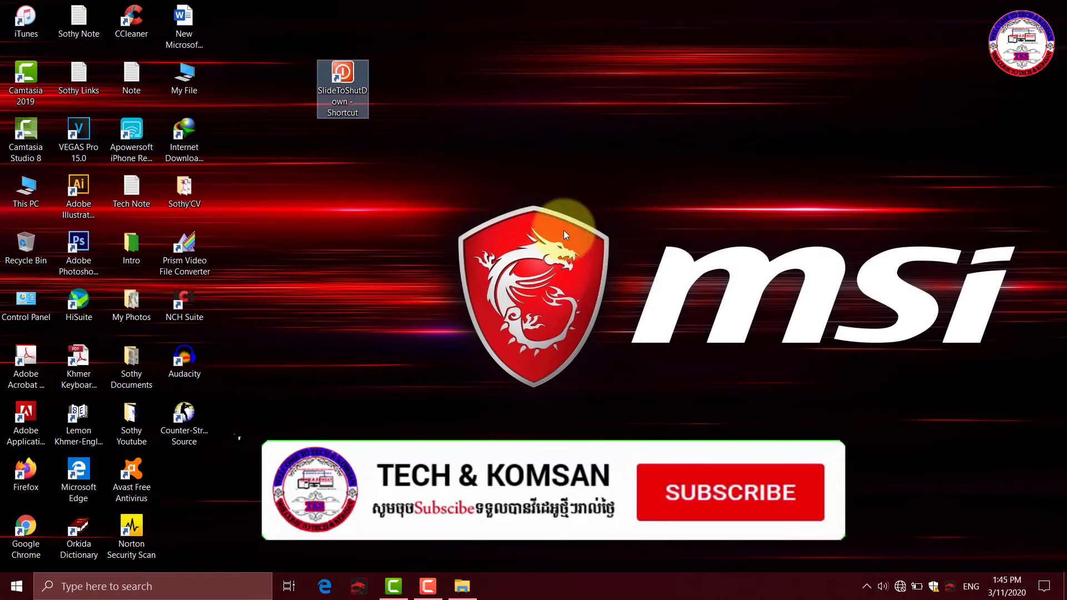
pyautogui.rightClick(560, 173)
pyautogui.click(602, 212)
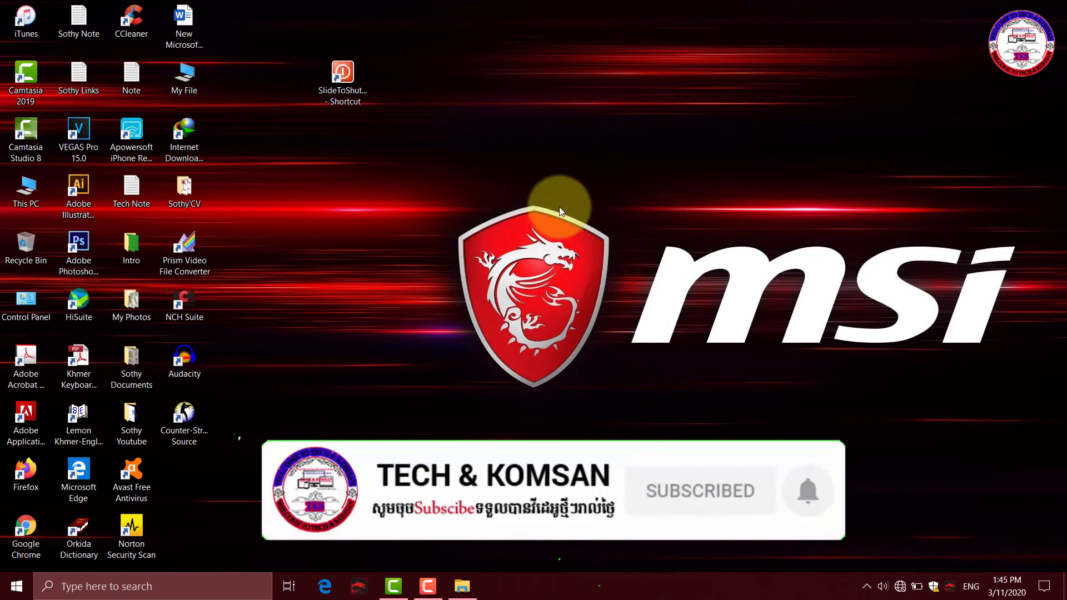
# - Start creating a new shortcut on the desktop and move the wizard window clear of the desktop icons
pyautogui.rightClick(526, 169)
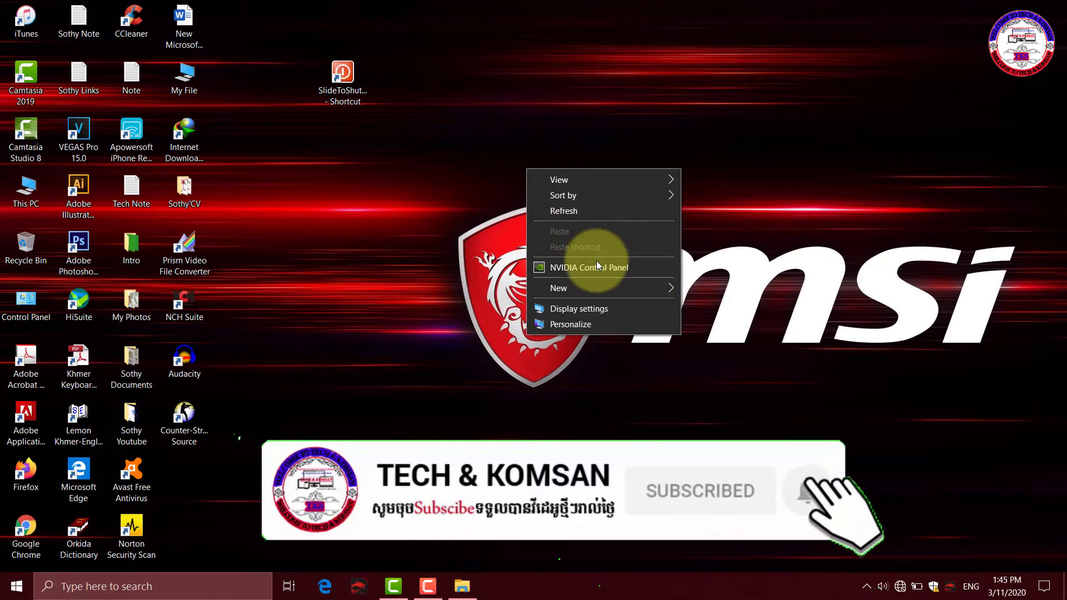
pyautogui.click(579, 284)
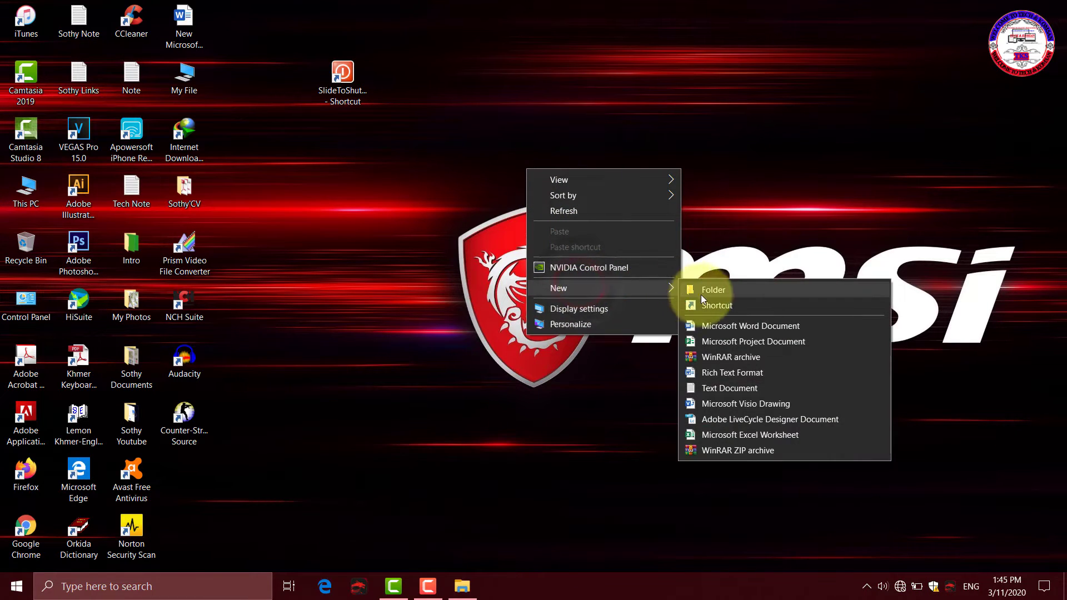
pyautogui.click(731, 304)
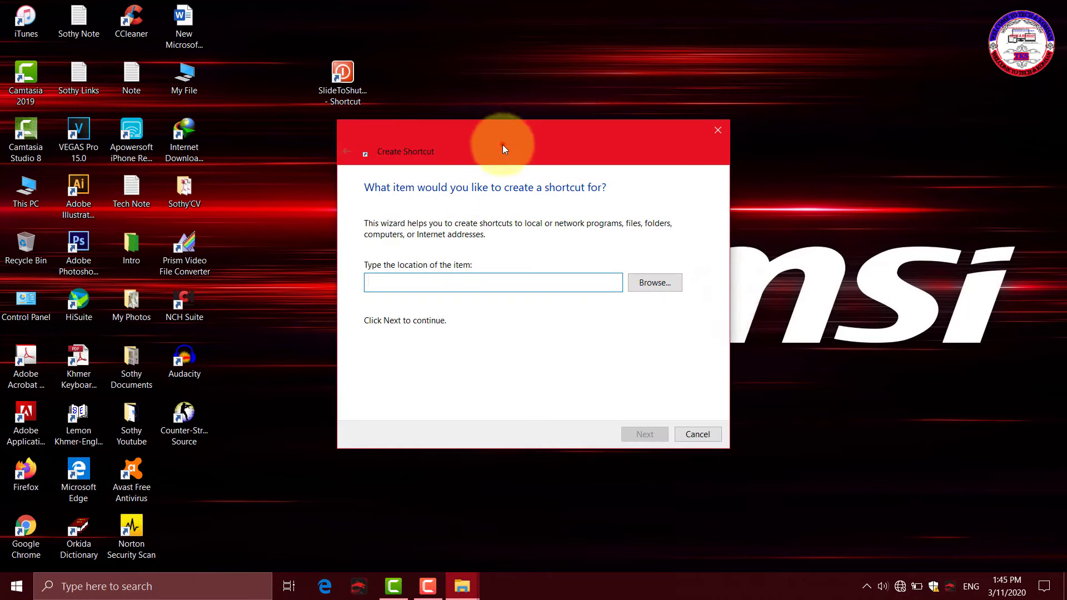
pyautogui.moveTo(502, 145); pyautogui.dragTo(571, 122)
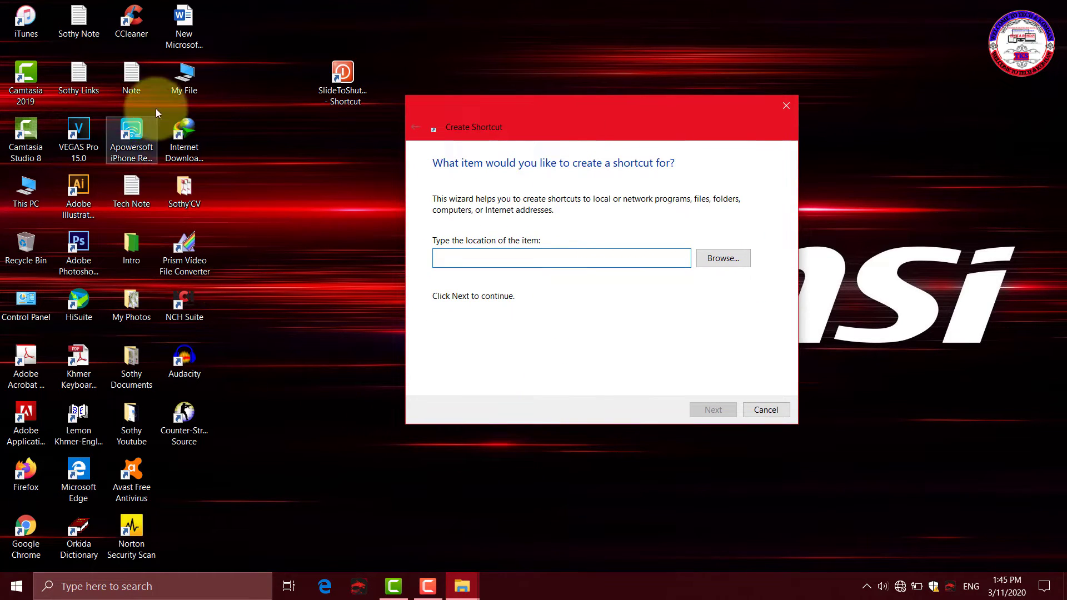
# - Open the Note file, copy the line %windir%\System32\SlideToShutDown.exe, and minimize the note
pyautogui.doubleClick(131, 75)
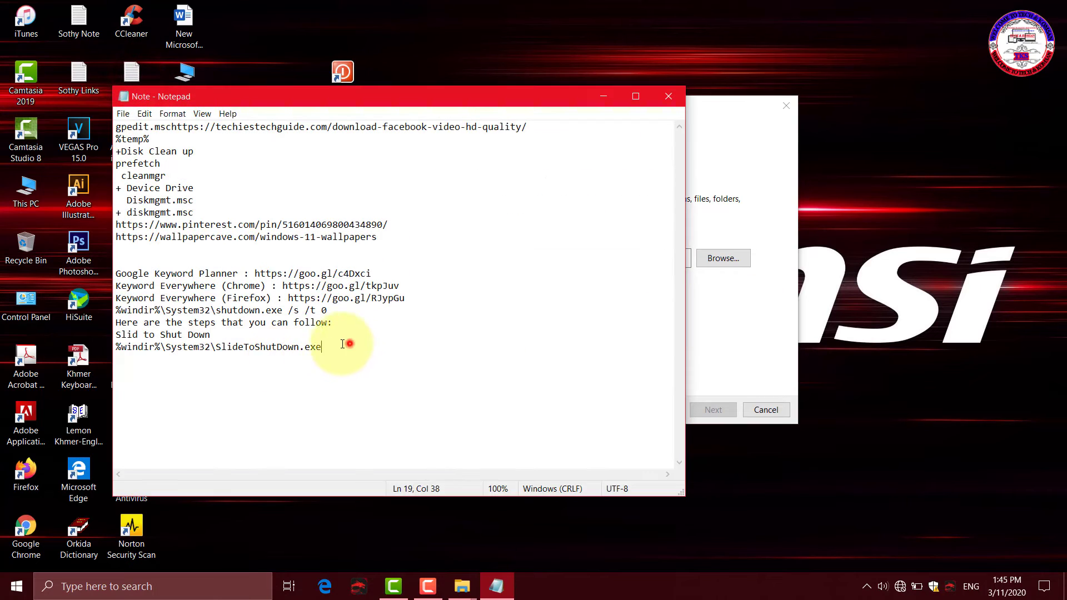
pyautogui.moveTo(343, 344); pyautogui.dragTo(123, 351)
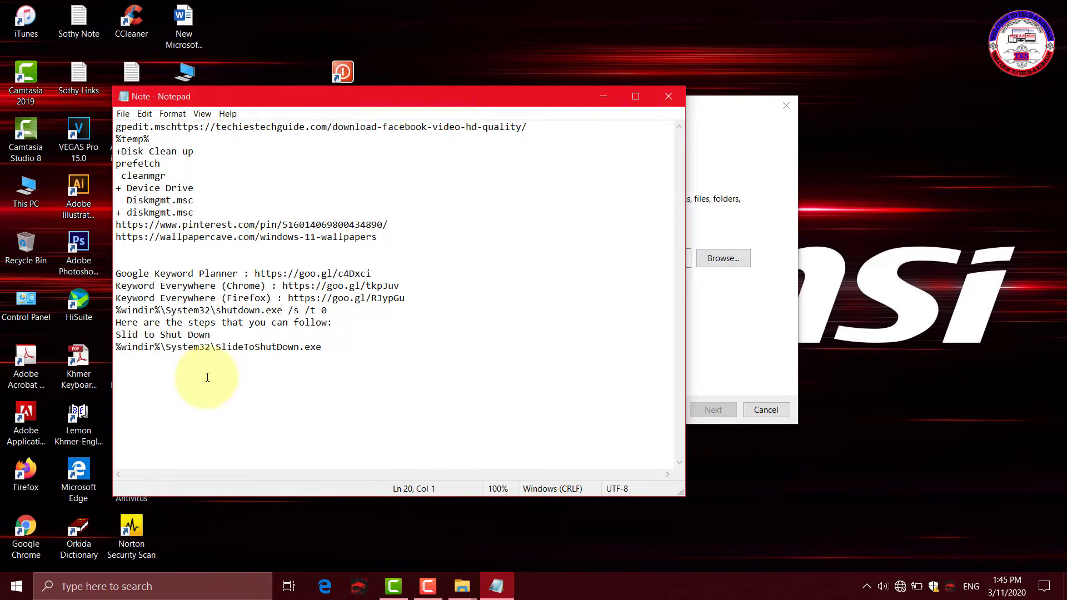
pyautogui.moveTo(340, 348); pyautogui.dragTo(144, 352)
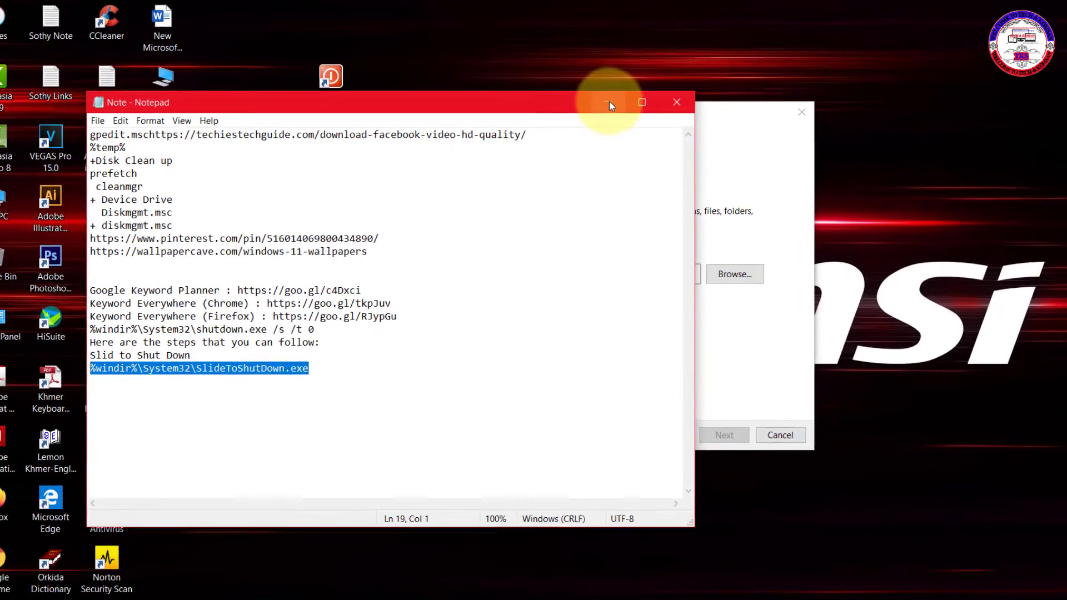
pyautogui.click(605, 98)
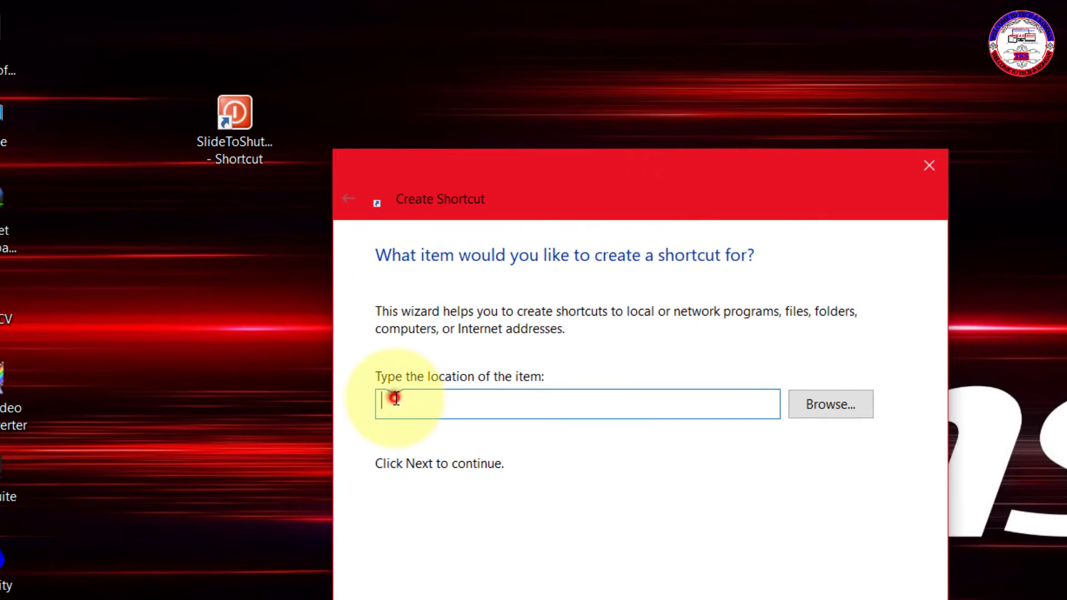
# - Set the new shortcut's location to %windir%\System32\SlideToShutDown.exe and continue to the naming page
pyautogui.write('%windir%\\System32\\SlideToShutDown.exe')
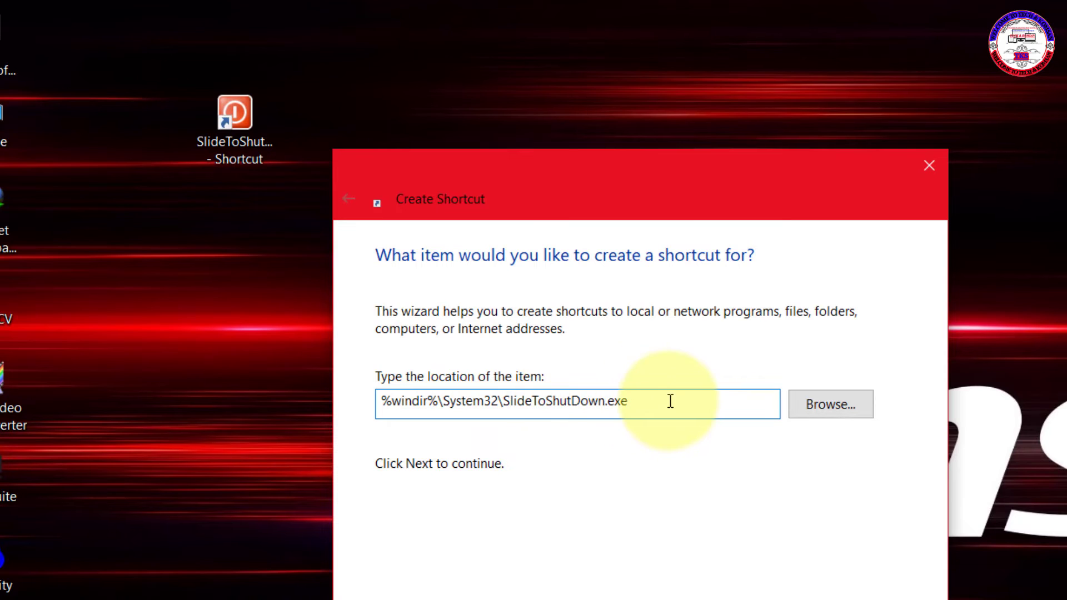
pyautogui.moveTo(660, 401); pyautogui.dragTo(341, 390)
pyautogui.click(652, 400)
pyautogui.moveTo(703, 401); pyautogui.dragTo(381, 401)
pyautogui.click(684, 403)
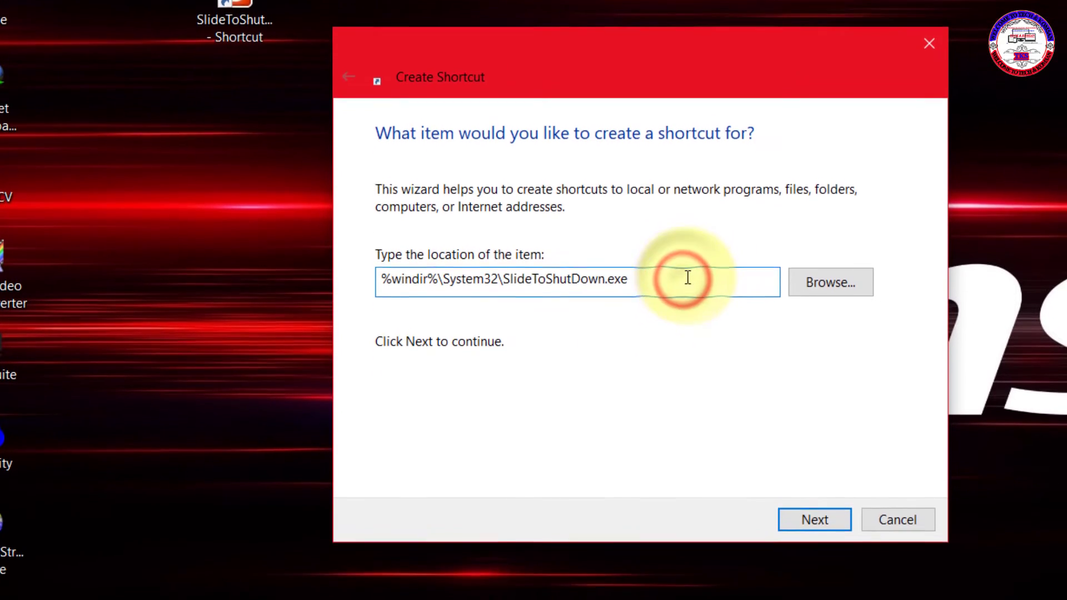
pyautogui.click(822, 510)
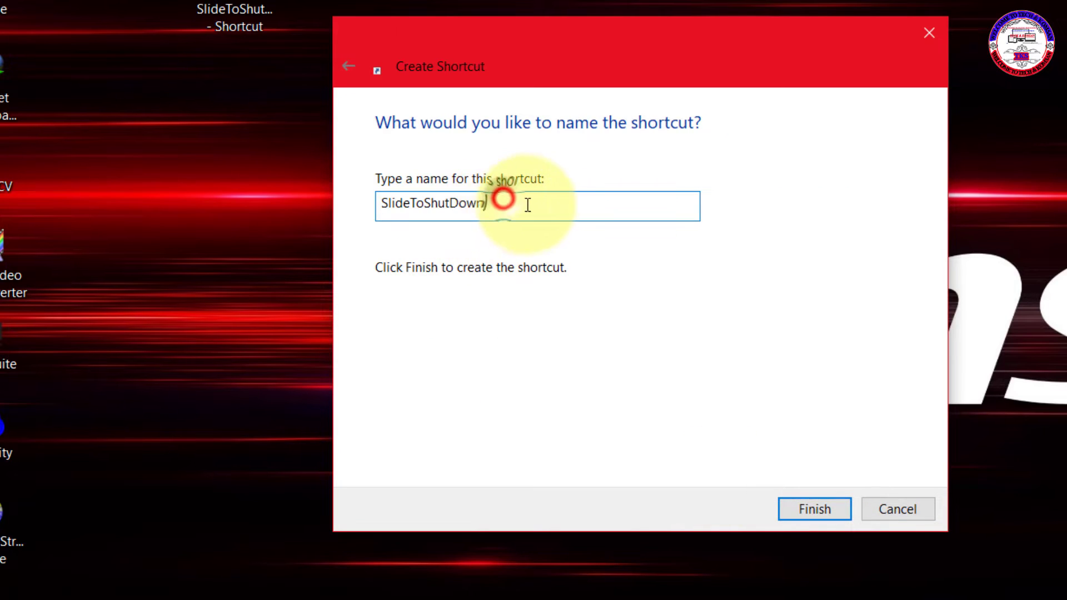
# - Keep the shortcut name SlideToShutDown, finish creating the shortcut, and refresh the desktop
pyautogui.moveTo(528, 204); pyautogui.dragTo(311, 210)
pyautogui.click(493, 201)
pyautogui.moveTo(564, 211); pyautogui.dragTo(343, 215)
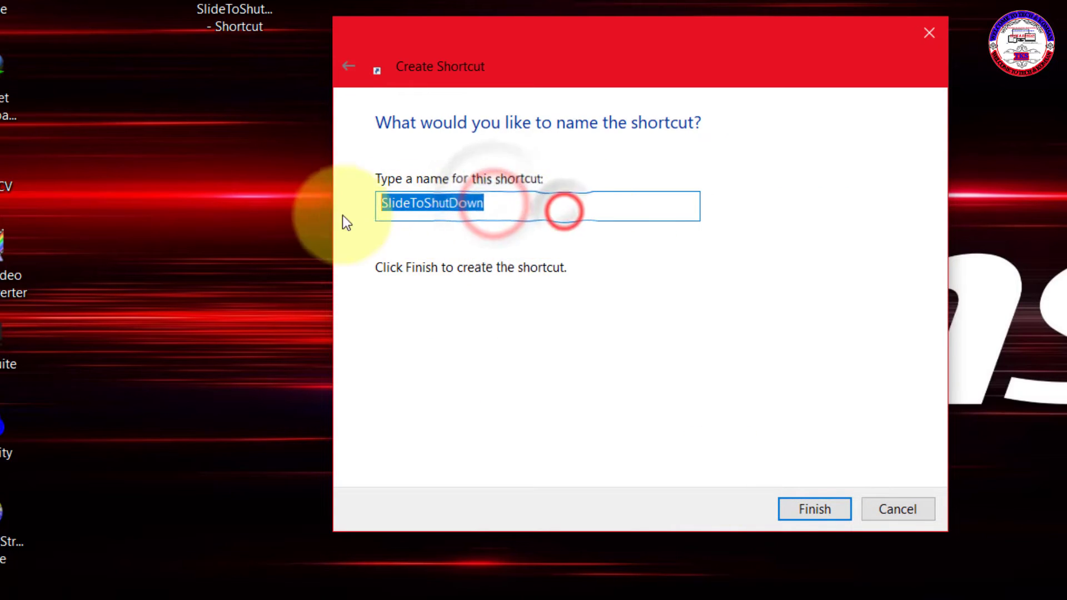
pyautogui.click(529, 207)
pyautogui.click(815, 505)
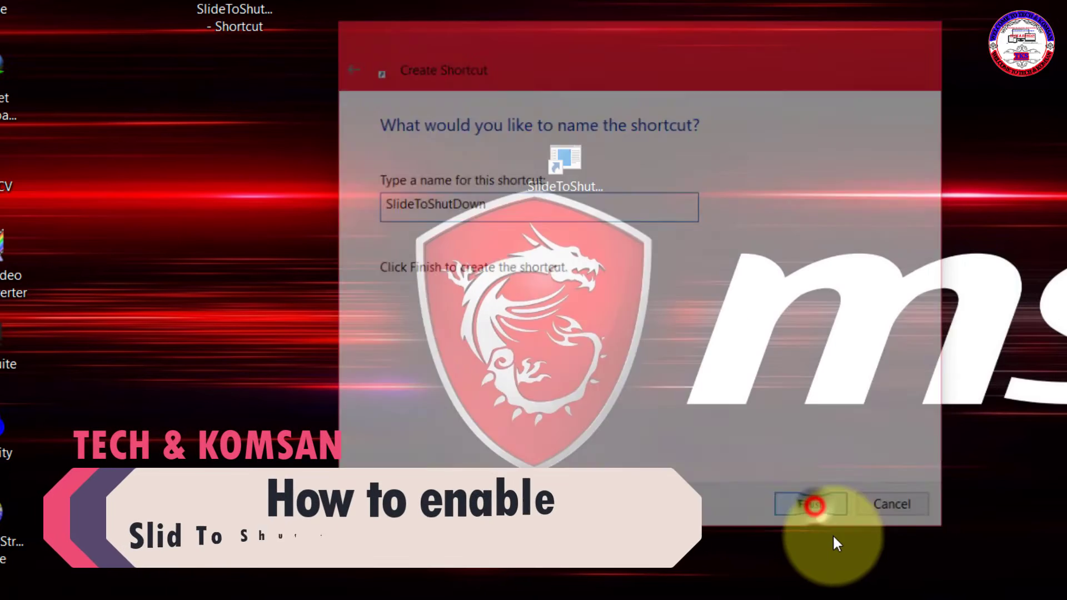
pyautogui.rightClick(734, 179)
pyautogui.click(830, 245)
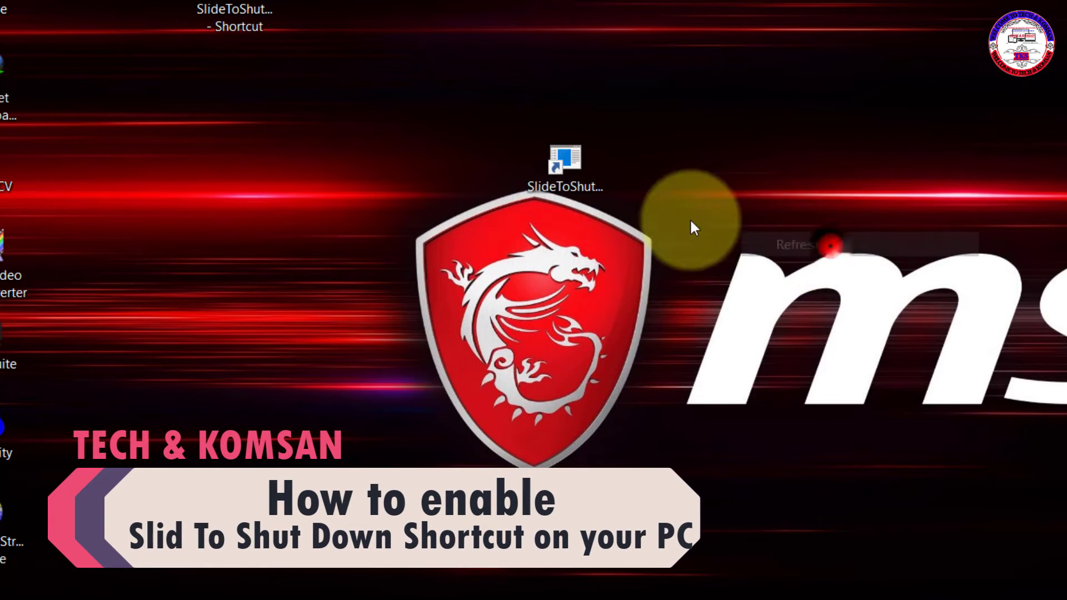
# - Test the newly created SlideToShutDown shortcut, dismiss the shutdown slide, and refresh the desktop
pyautogui.click(571, 164)
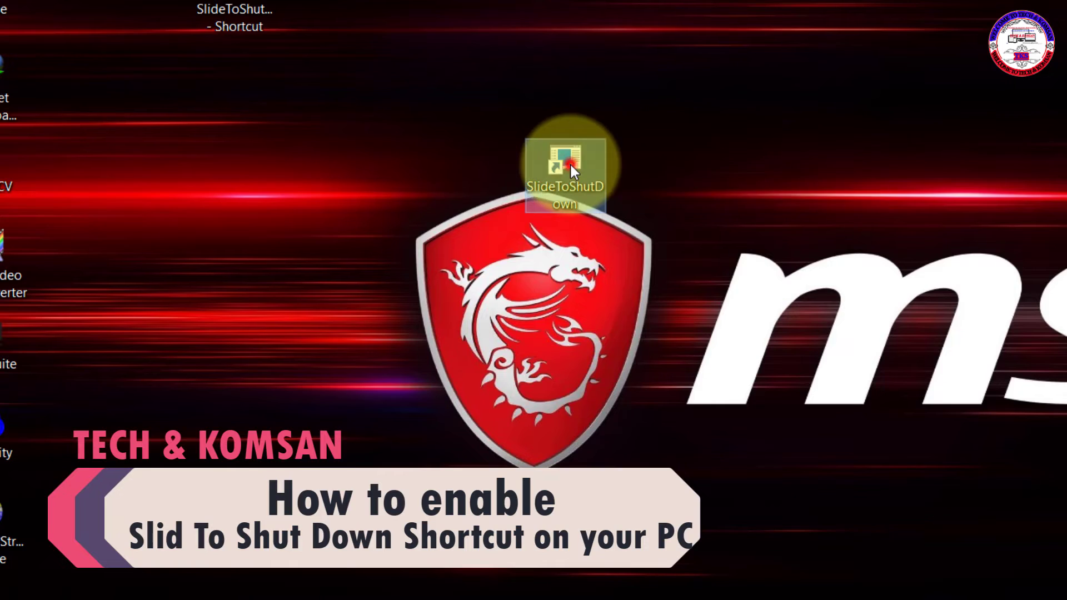
pyautogui.doubleClick(571, 165)
pyautogui.moveTo(533, 319); pyautogui.dragTo(562, 424)
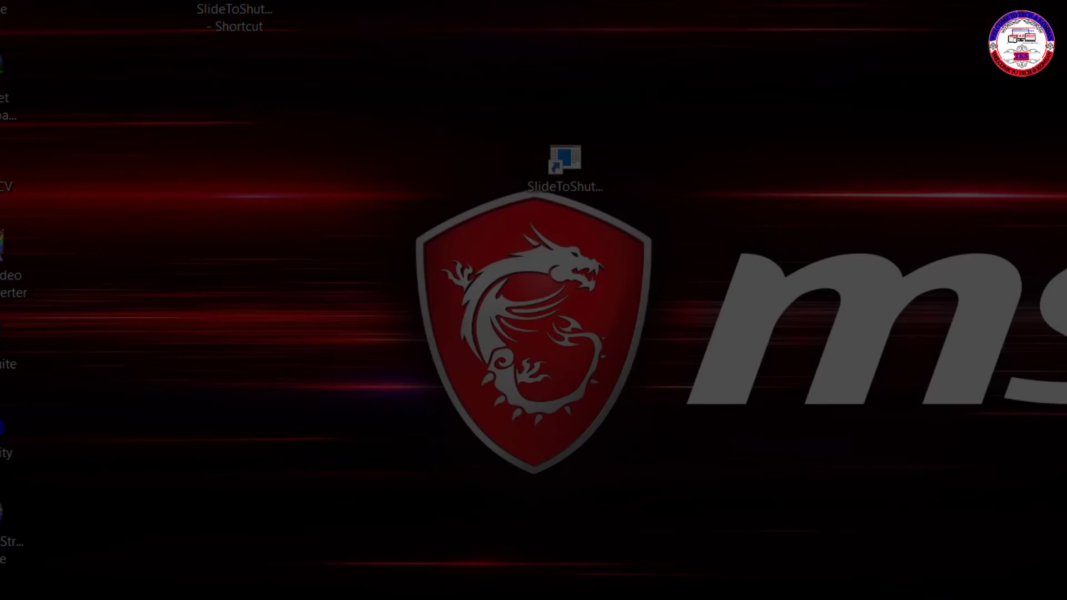
pyautogui.rightClick(708, 117)
pyautogui.click(796, 184)
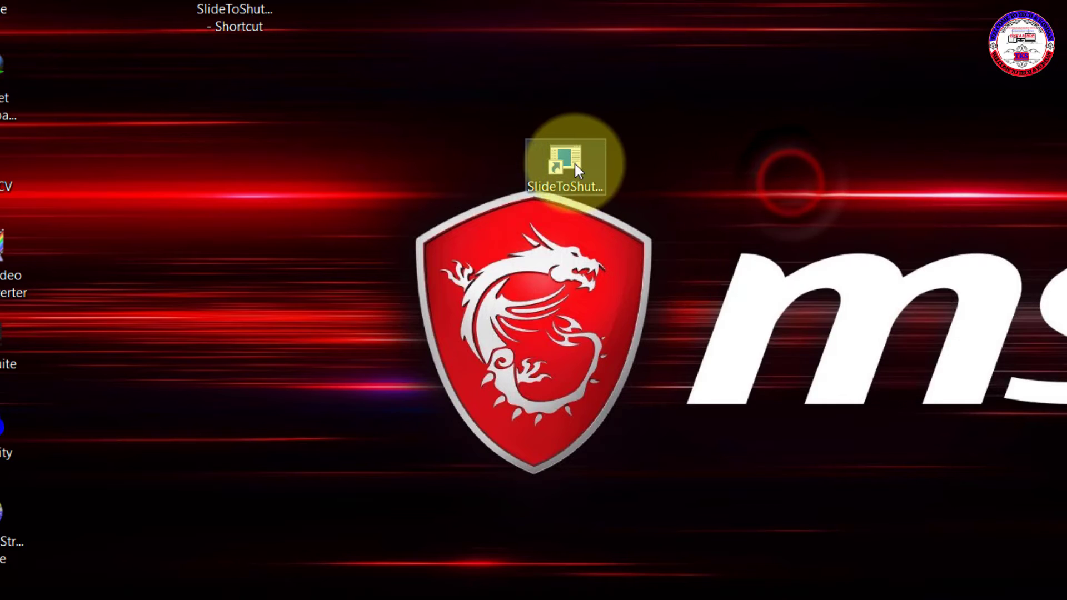
# - Change the new SlideToShutDown shortcut's icon to the red power symbol from SHELL32, apply the properties, and refresh the desktop
pyautogui.rightClick(575, 165)
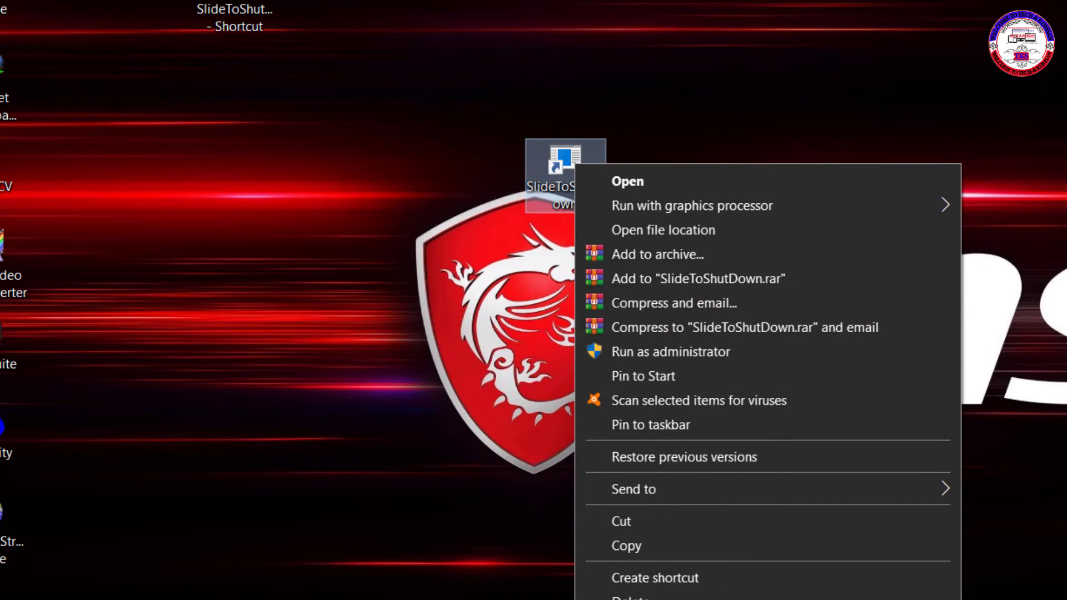
pyautogui.press('r')
pyautogui.click(801, 542)
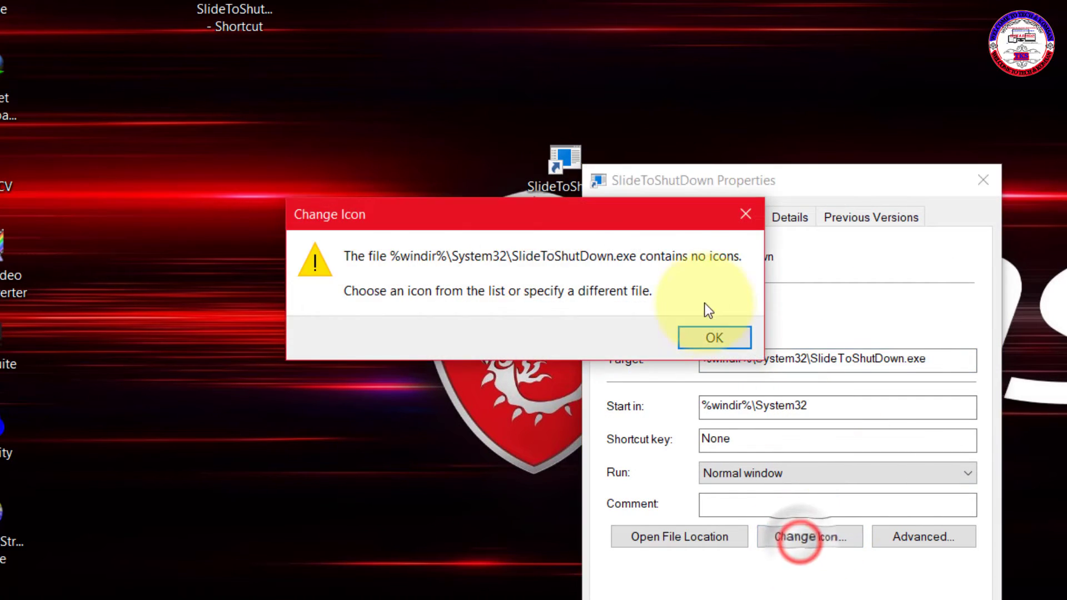
pyautogui.click(715, 337)
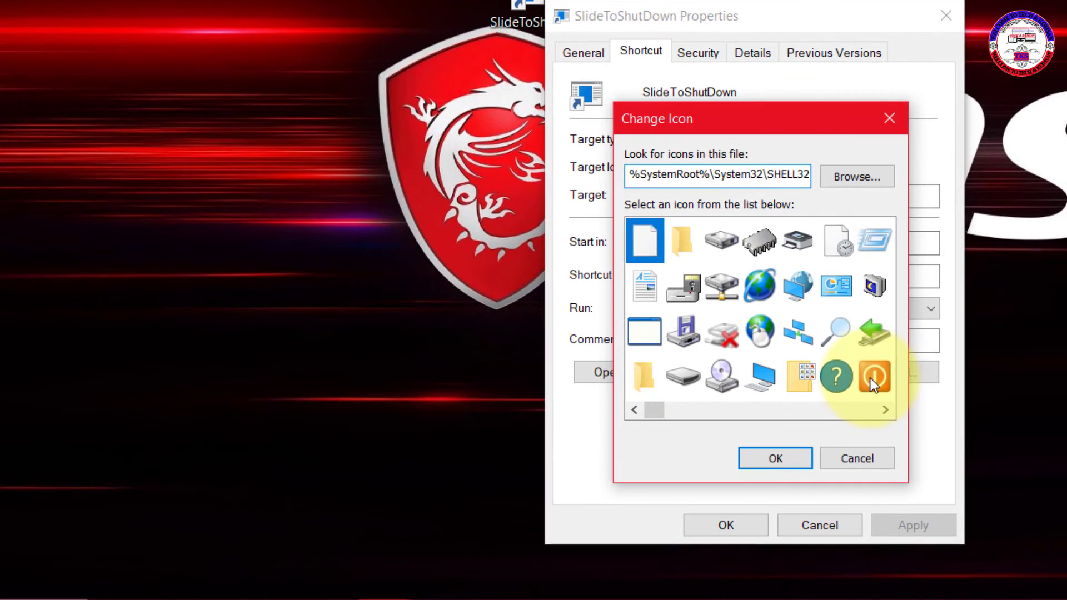
pyautogui.click(908, 542)
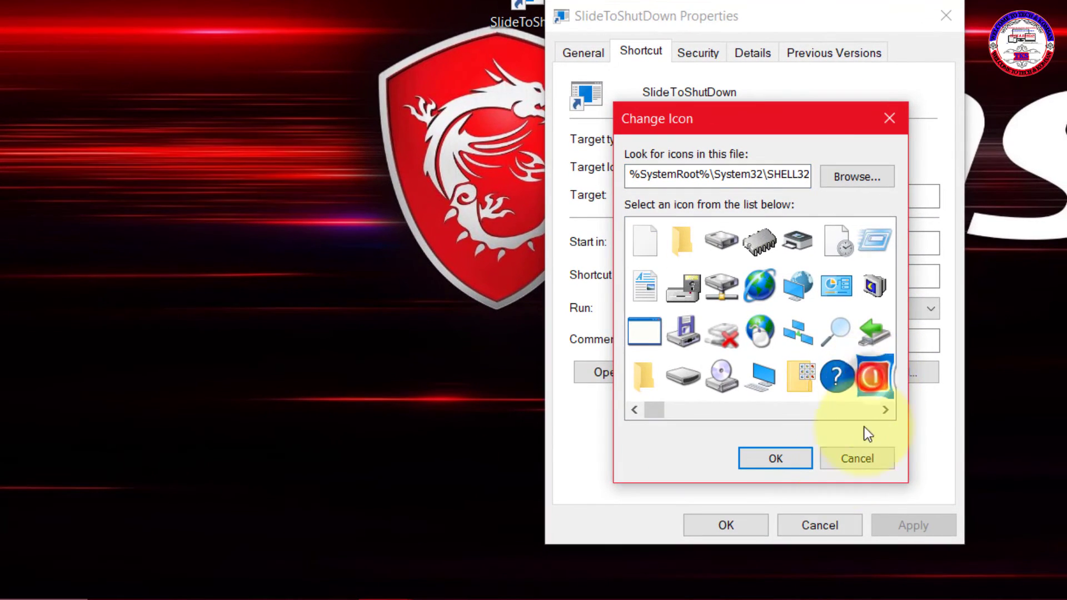
pyautogui.click(776, 459)
pyautogui.click(911, 528)
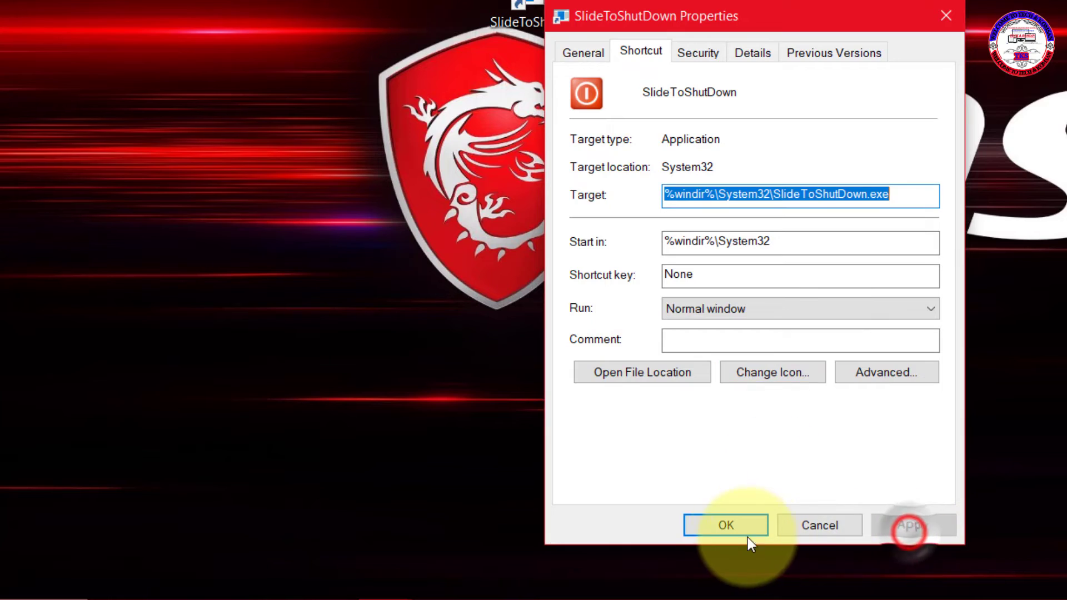
pyautogui.click(749, 538)
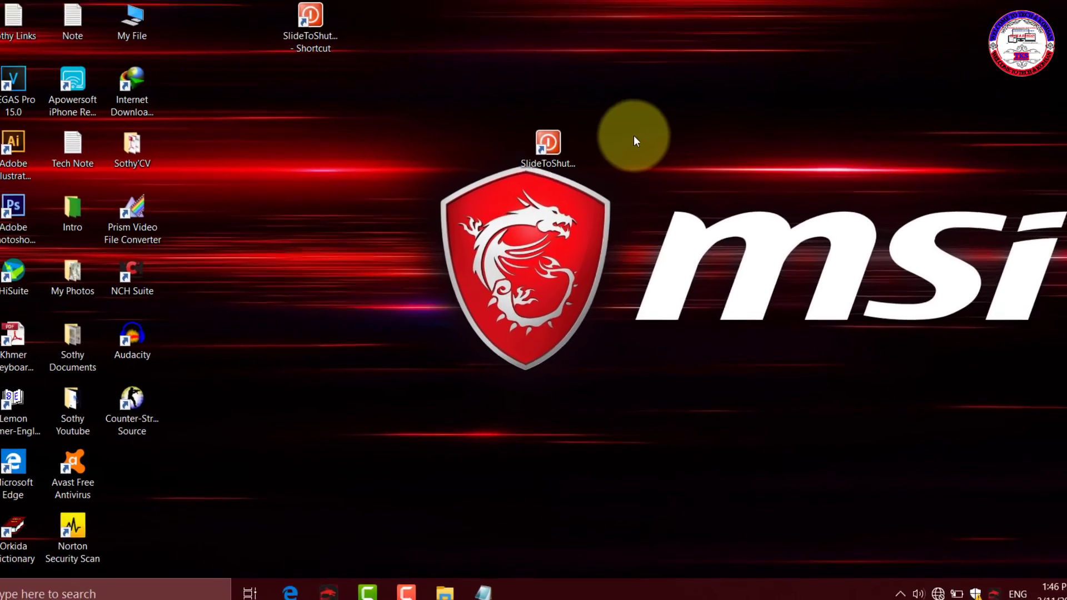
pyautogui.rightClick(631, 181)
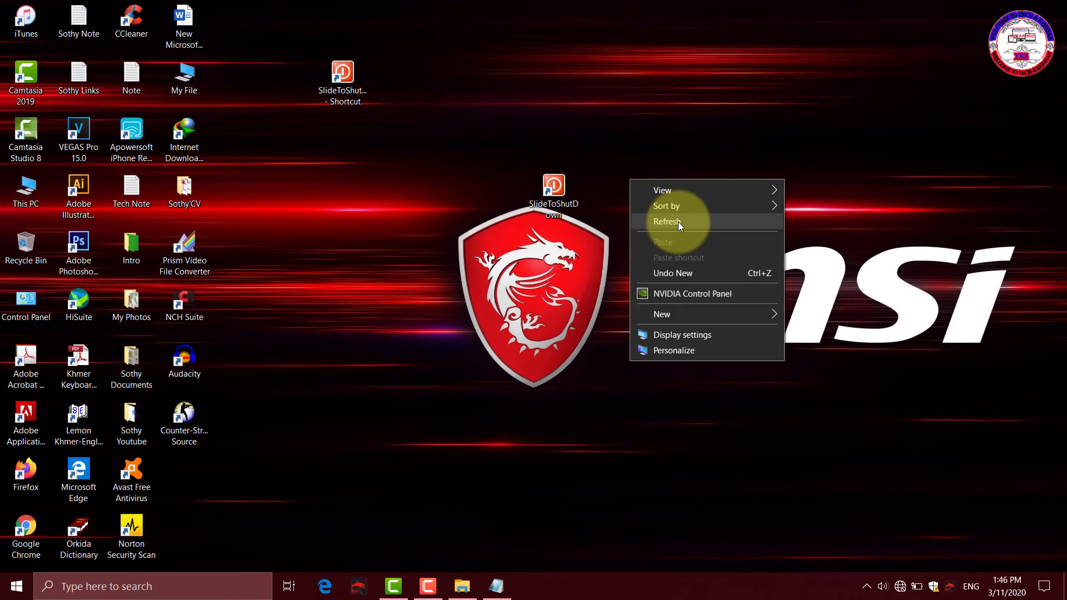
pyautogui.click(678, 222)
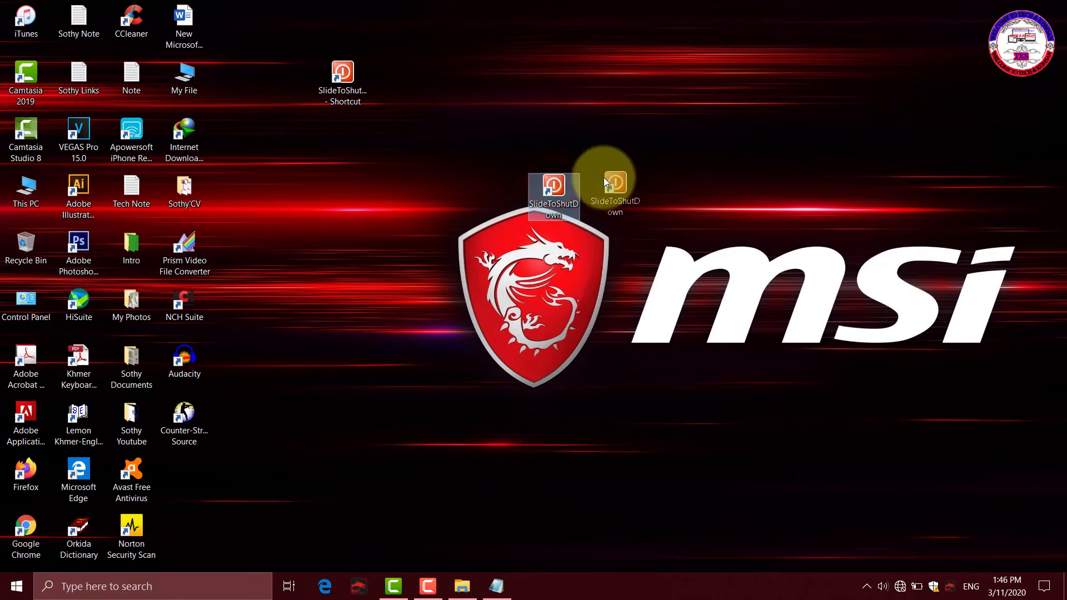
pyautogui.rightClick(658, 188)
pyautogui.click(707, 232)
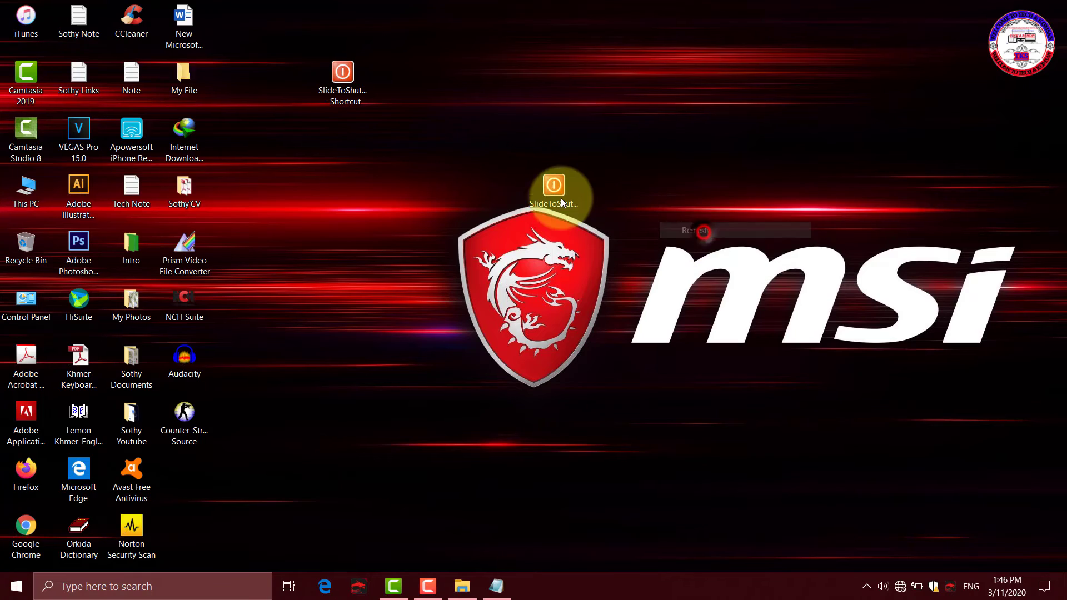
# - Run the new shortcut with its power icon, slide the shutdown screen back up to cancel it, and refresh the desktop
pyautogui.doubleClick(562, 189)
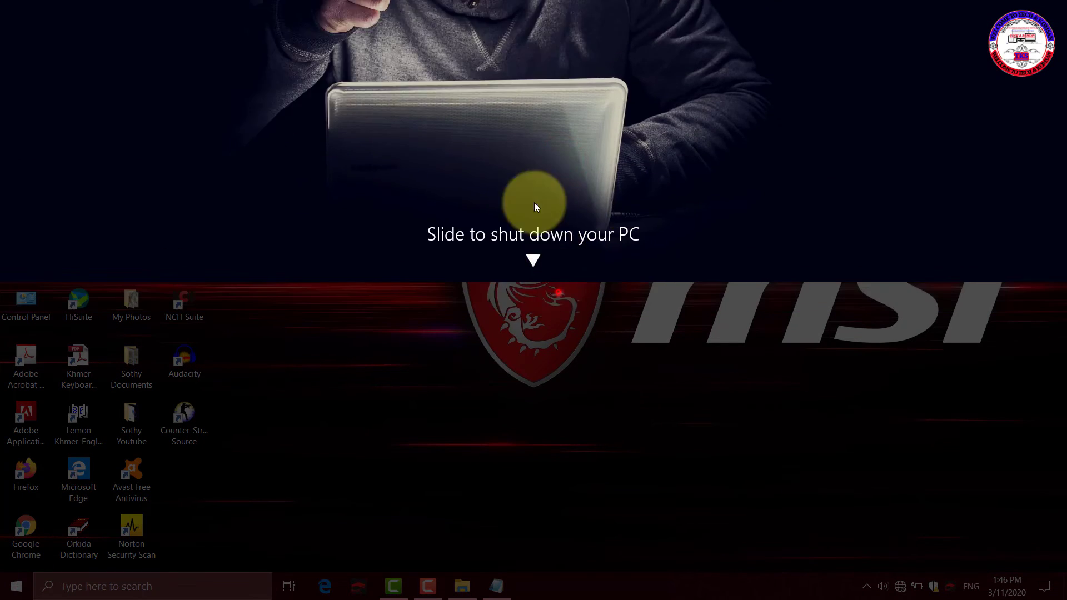
pyautogui.click(558, 292)
pyautogui.rightClick(672, 172)
pyautogui.click(726, 215)
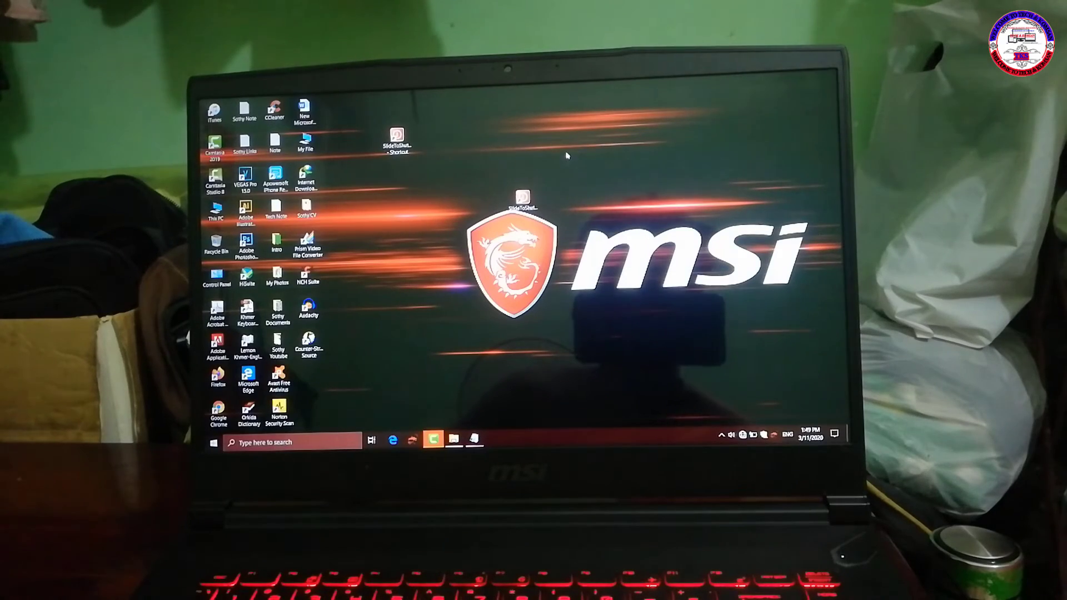
pyautogui.rightClick(567, 156)
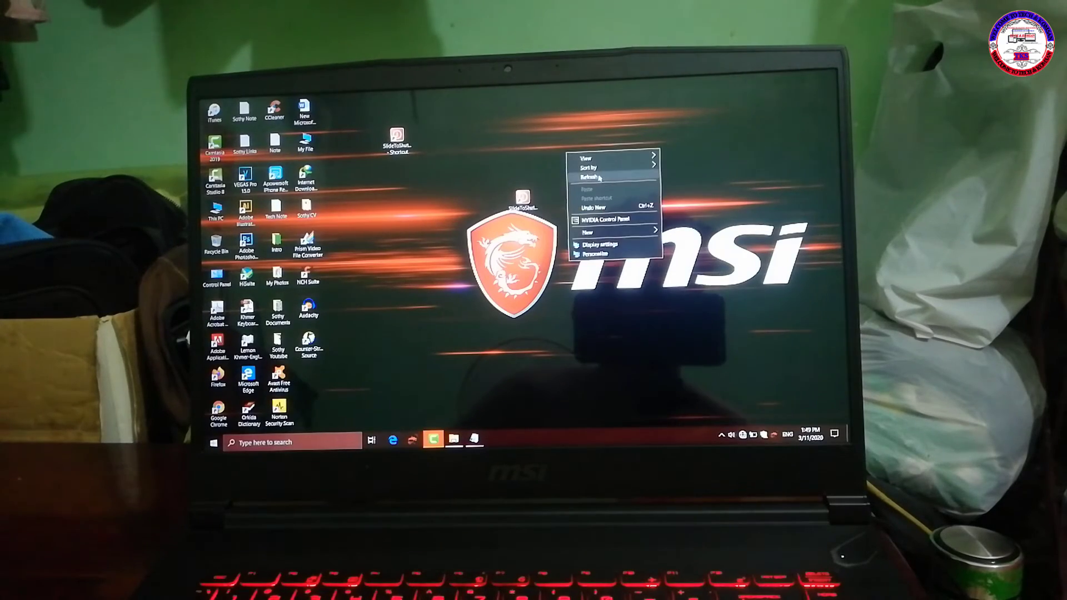
pyautogui.click(590, 177)
pyautogui.rightClick(588, 166)
pyautogui.click(611, 191)
pyautogui.rightClick(595, 167)
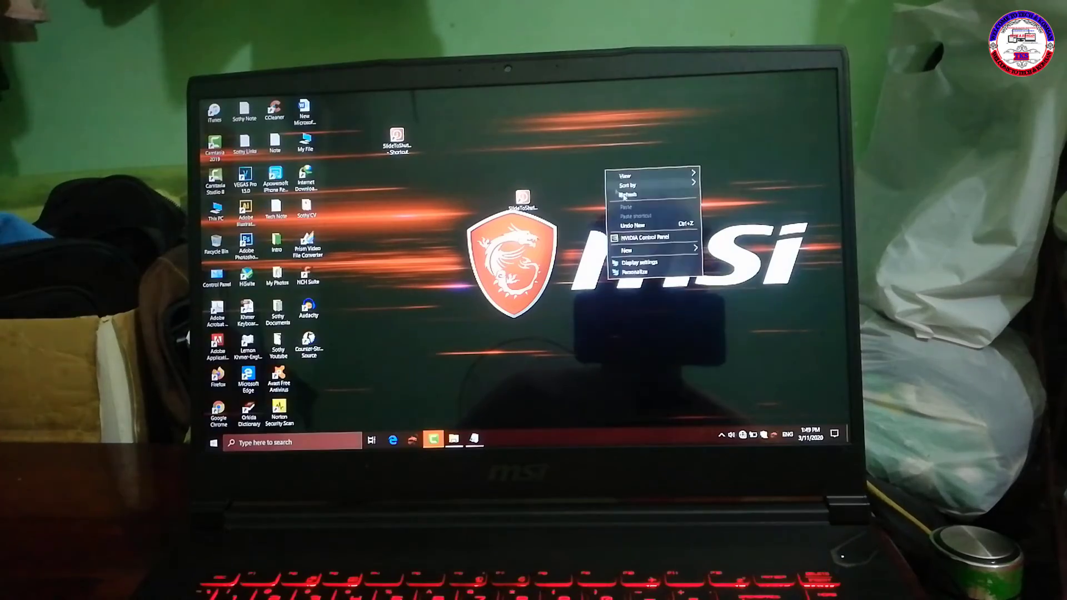
pyautogui.click(612, 191)
# - Run the new SlideToShutDown shortcut, slide the screen down to shut down the PC, and choose to shut down anyway
pyautogui.doubleClick(525, 198)
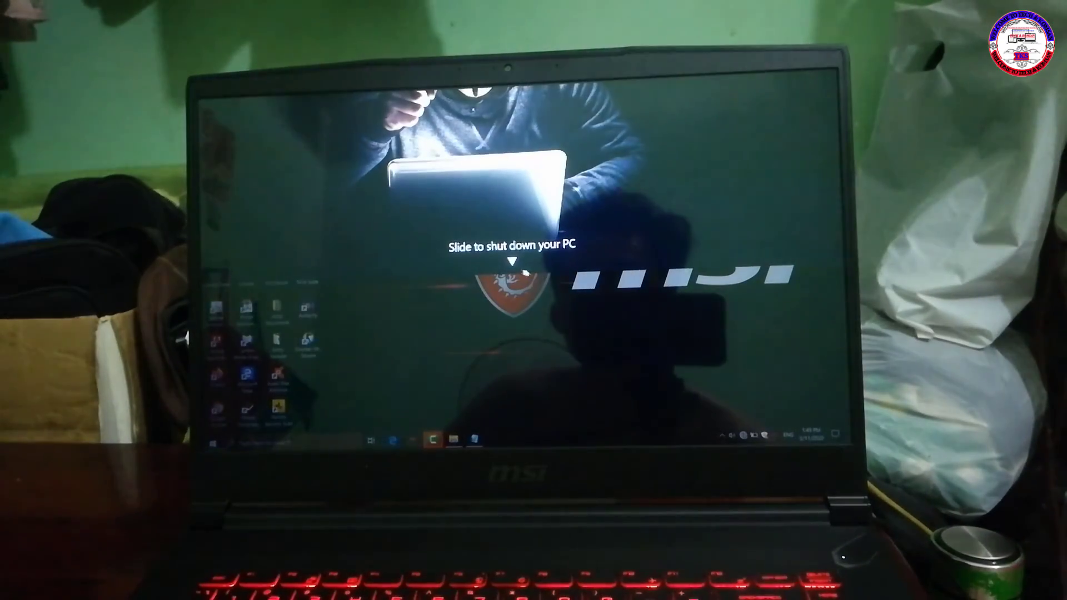
pyautogui.moveTo(492, 267); pyautogui.dragTo(493, 445)
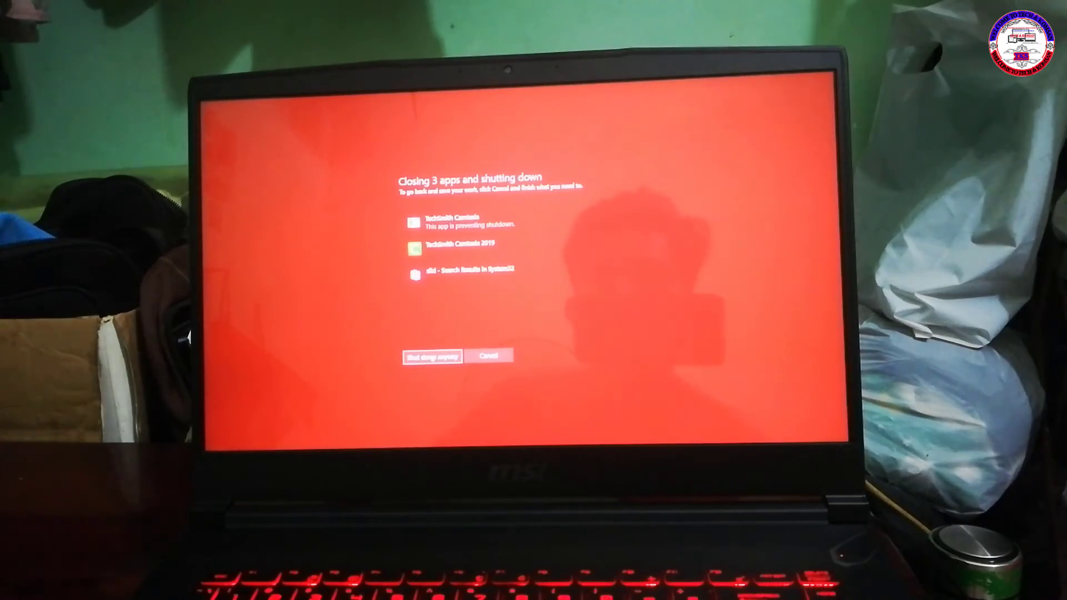
pyautogui.click(432, 357)
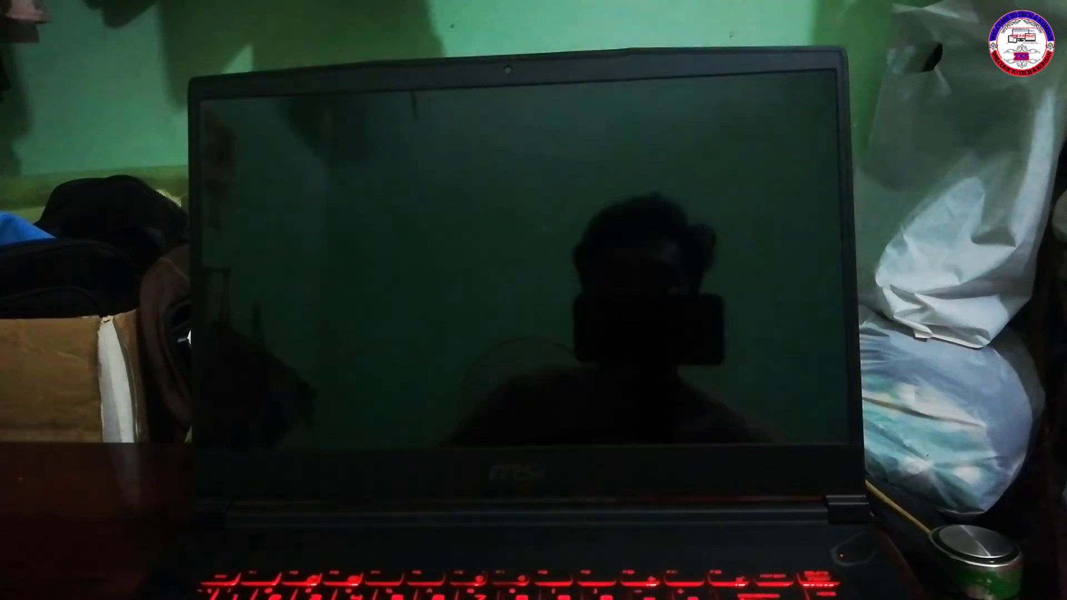